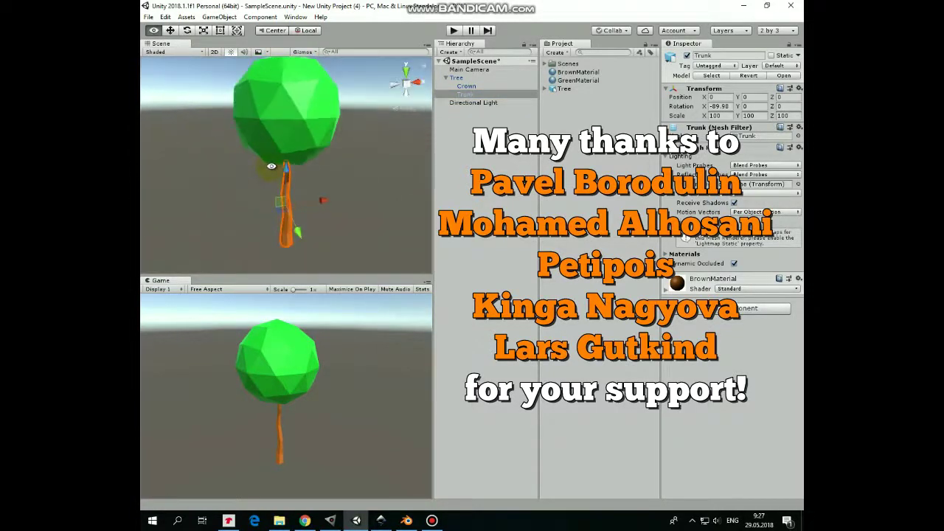
Show the finished green-crowned, brown-trunk tree in Unity and select Trunk in the Hierarchy
{"action": "left_click", "coordinate": [447, 79]}
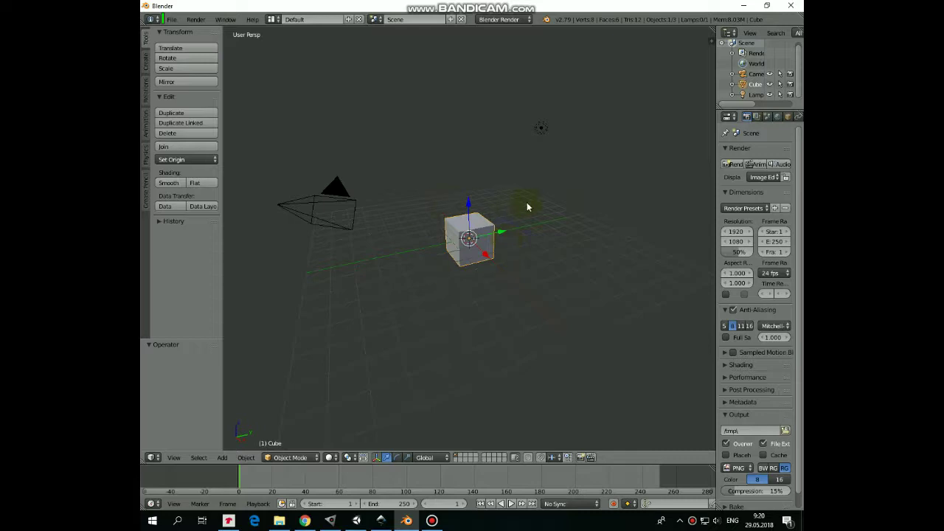
Delete the default cube and add a circle mesh at the scene centre
{"action": "key", "text": "x"}
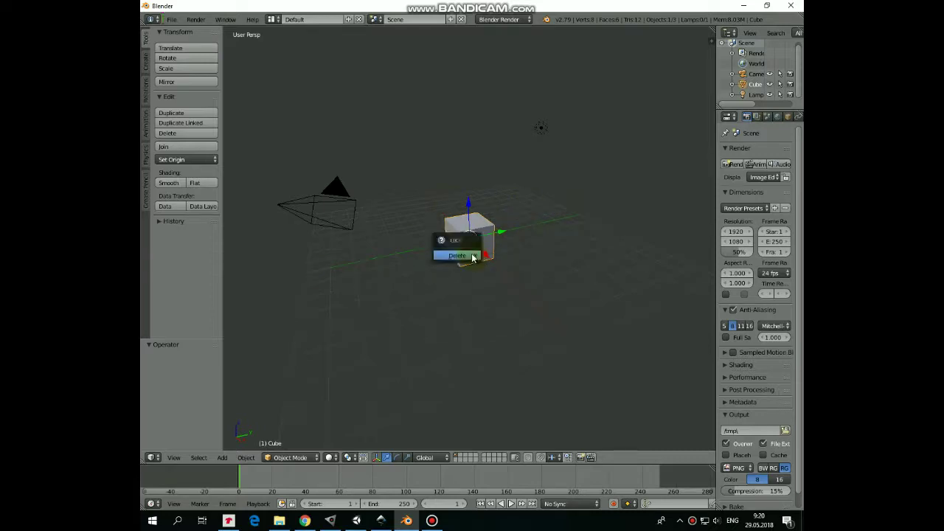
{"action": "left_click", "coordinate": [470, 256]}
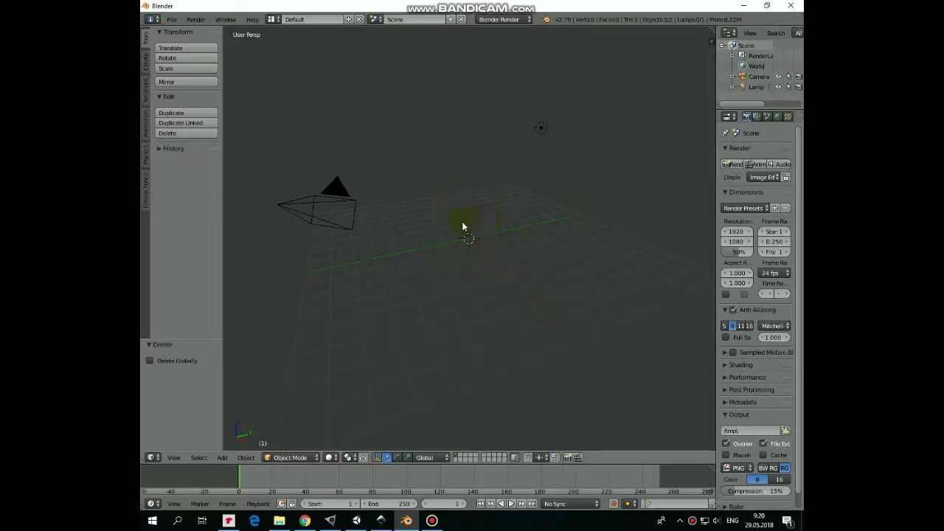
{"action": "key", "text": "shift+a"}
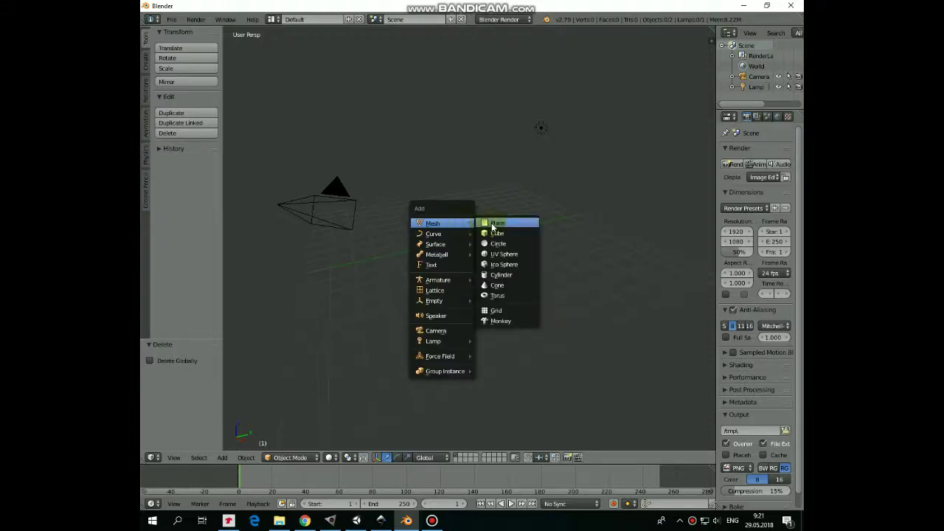
{"action": "left_click", "coordinate": [499, 244]}
{"action": "scroll", "coordinate": [472, 242], "scroll_direction": "up", "scroll_amount": 5}
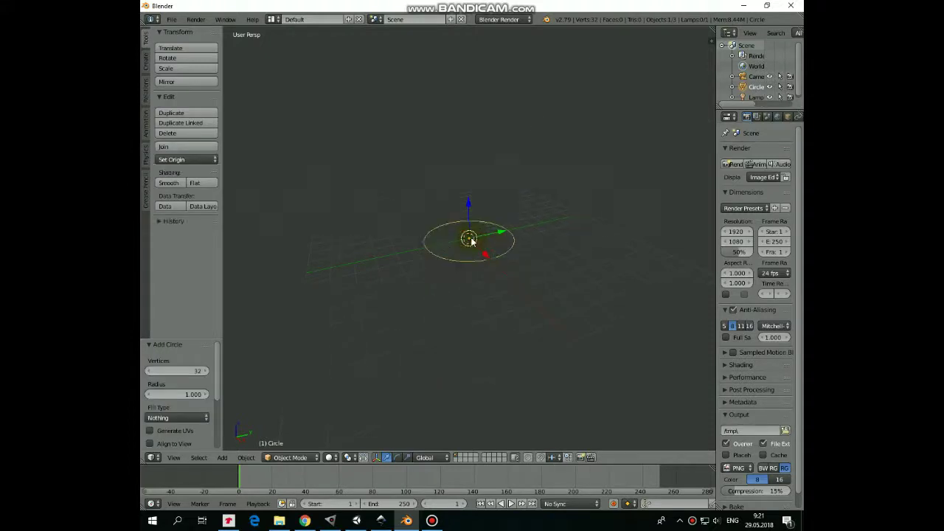
Set the circle's vertex count to 6 in the Add Circle panel, making a hexagon
{"action": "left_click", "coordinate": [190, 371]}
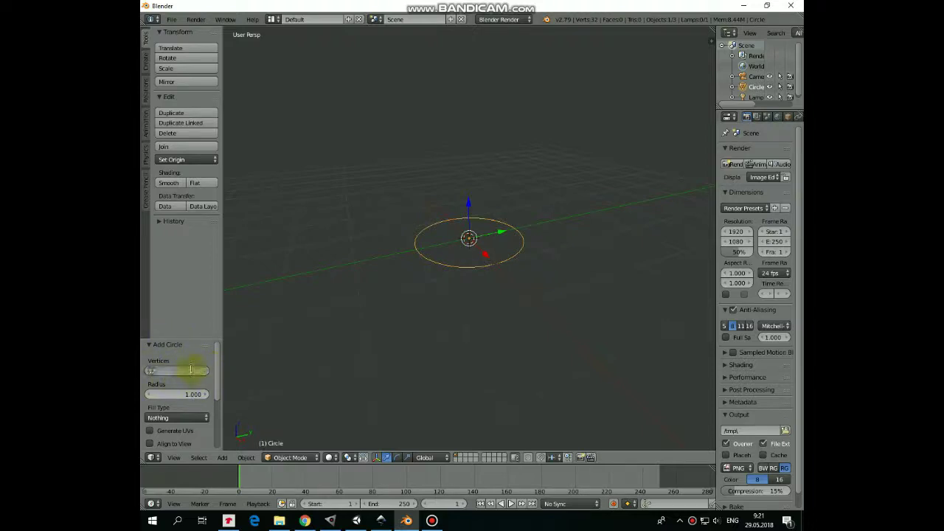
{"action": "type", "text": "6"}
{"action": "key", "text": "Return"}
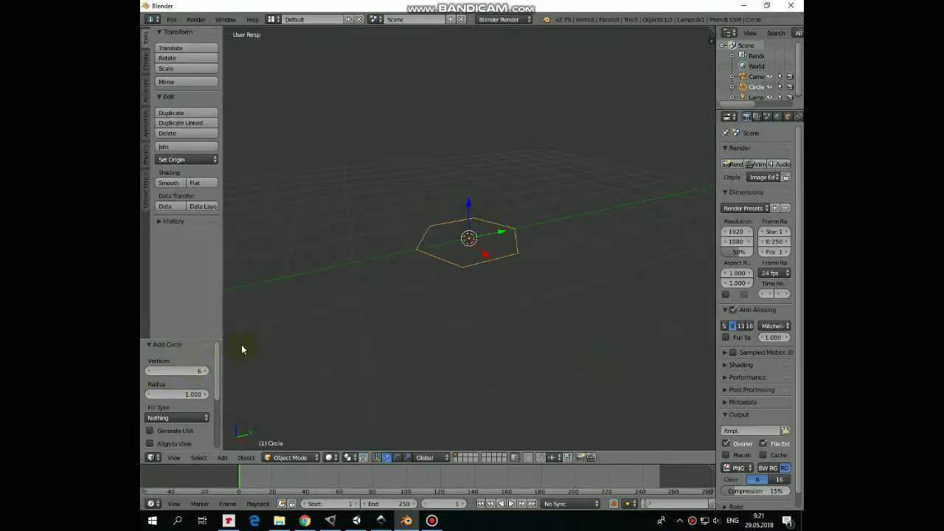
{"action": "left_click", "coordinate": [188, 373]}
{"action": "type", "text": "12"}
{"action": "key", "text": "Return"}
{"action": "left_click", "coordinate": [196, 373]}
{"action": "key", "text": "Return"}
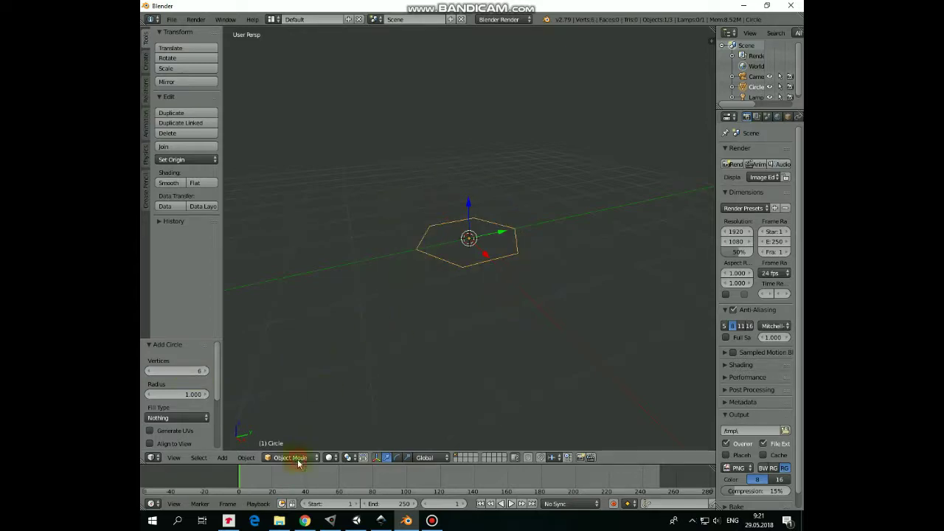
In Edit Mode, select all hexagon vertices and fill them with a face
{"action": "left_click", "coordinate": [299, 463]}
{"action": "left_click", "coordinate": [292, 434]}
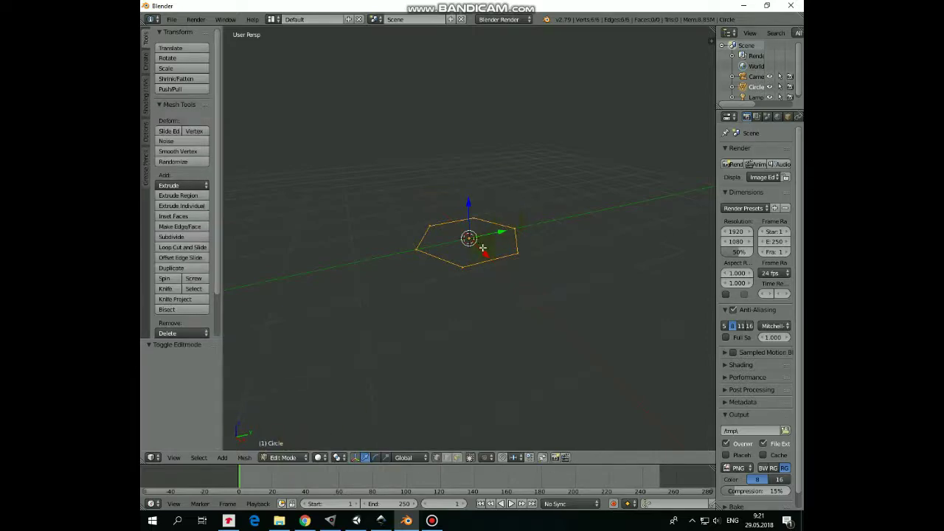
{"action": "key", "text": "a"}
{"action": "key", "text": "a"}
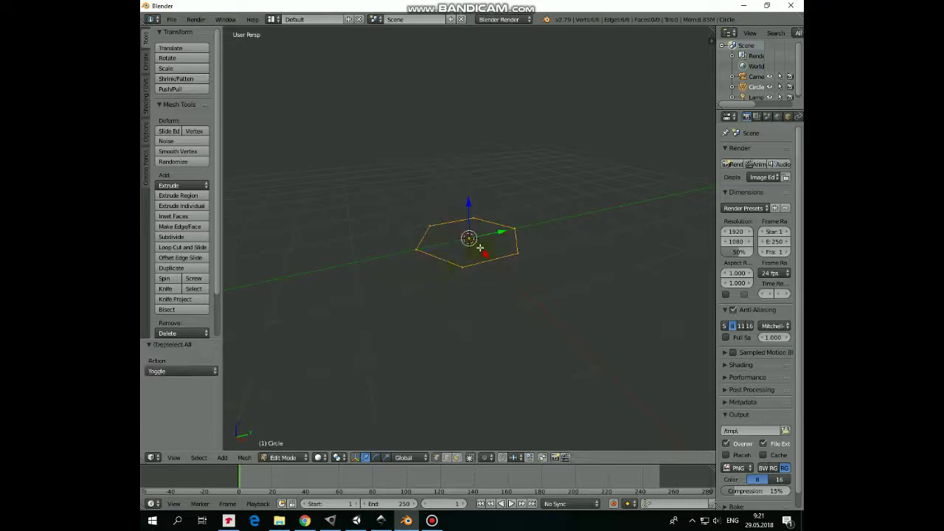
{"action": "key", "text": "f"}
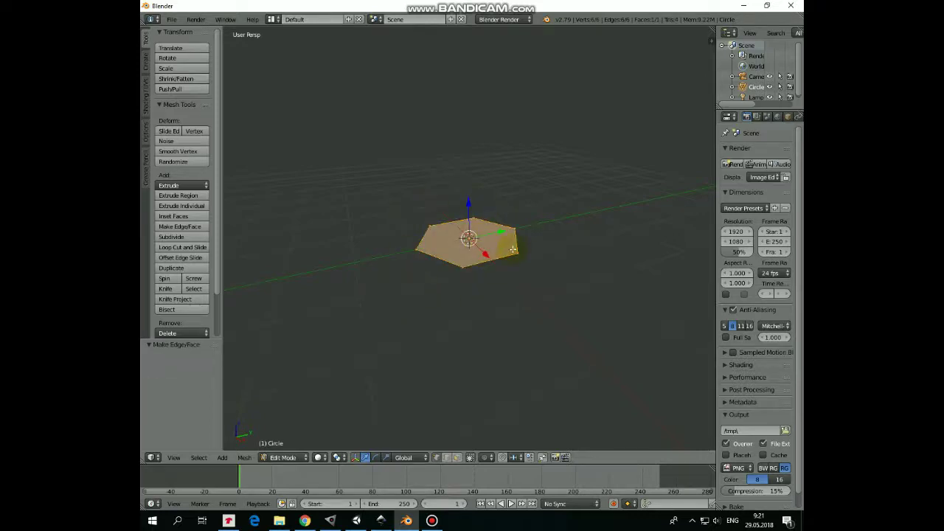
Extrude the hexagon face upward twice, scaling the top face smaller after each
{"action": "key", "text": "e"}
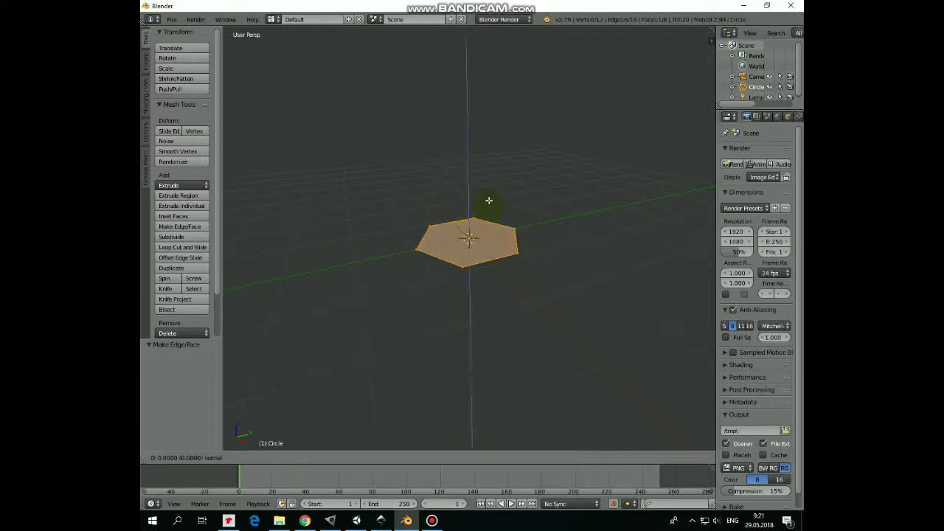
{"action": "left_click", "coordinate": [490, 51]}
{"action": "scroll", "coordinate": [490, 177], "scroll_direction": "down", "scroll_amount": 3}
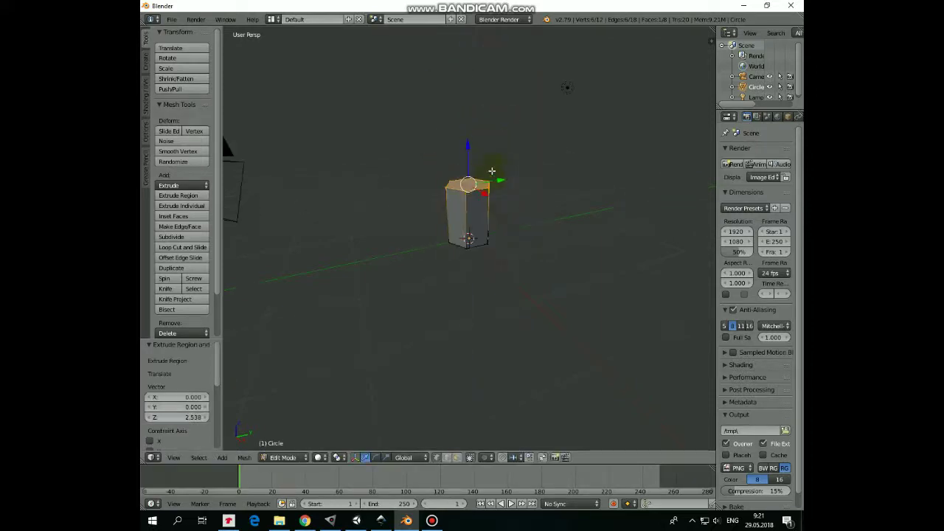
{"action": "middle_click_drag", "start_coordinate": [526, 215], "coordinate": [522, 234]}
{"action": "key", "text": "s"}
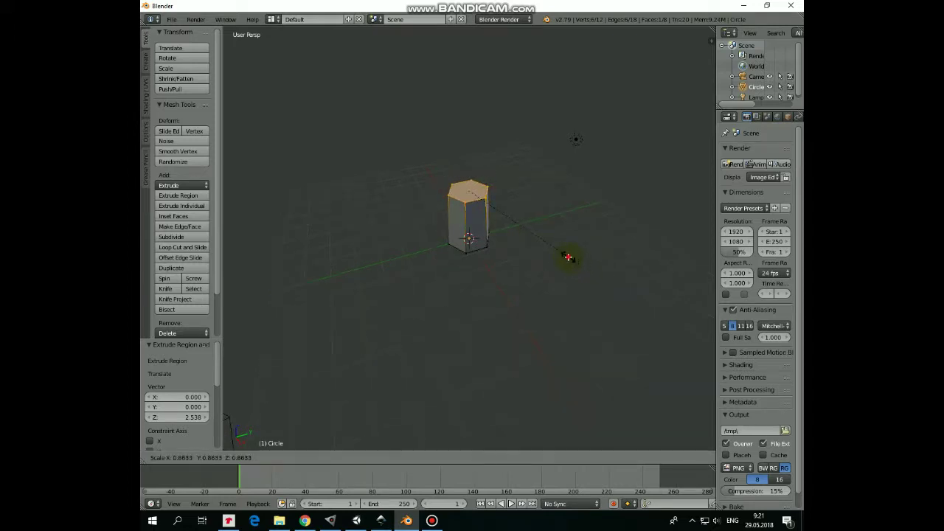
{"action": "left_click", "coordinate": [566, 255]}
{"action": "key", "text": "e"}
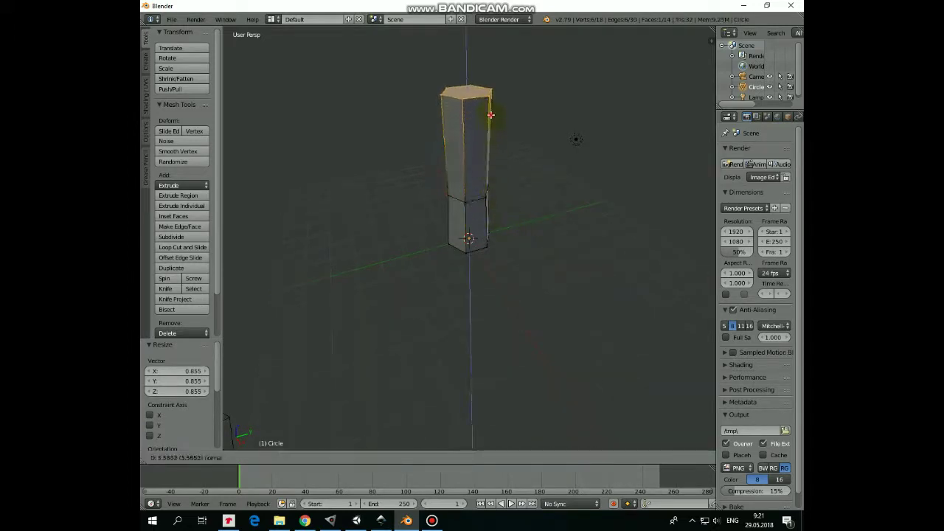
{"action": "left_click", "coordinate": [490, 111]}
{"action": "scroll", "coordinate": [494, 148], "scroll_direction": "down", "scroll_amount": 3}
{"action": "key", "text": "s"}
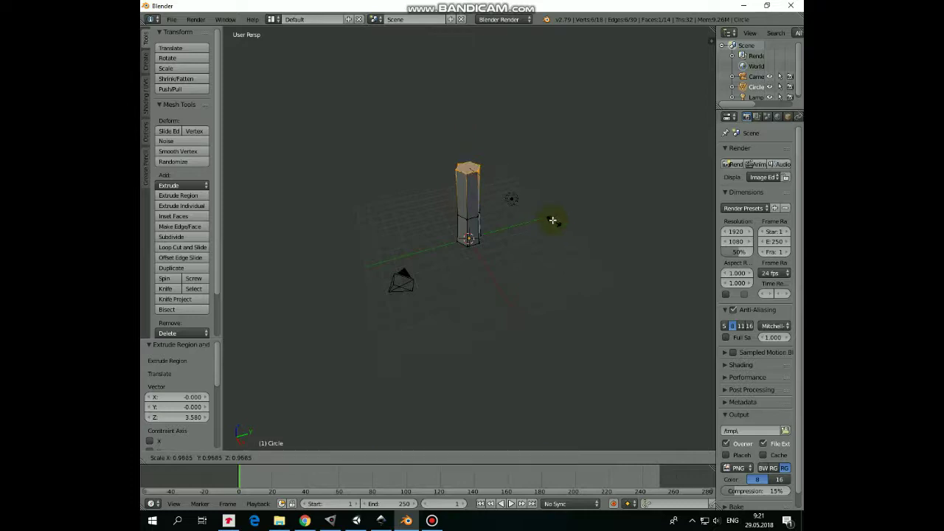
{"action": "left_click", "coordinate": [532, 211]}
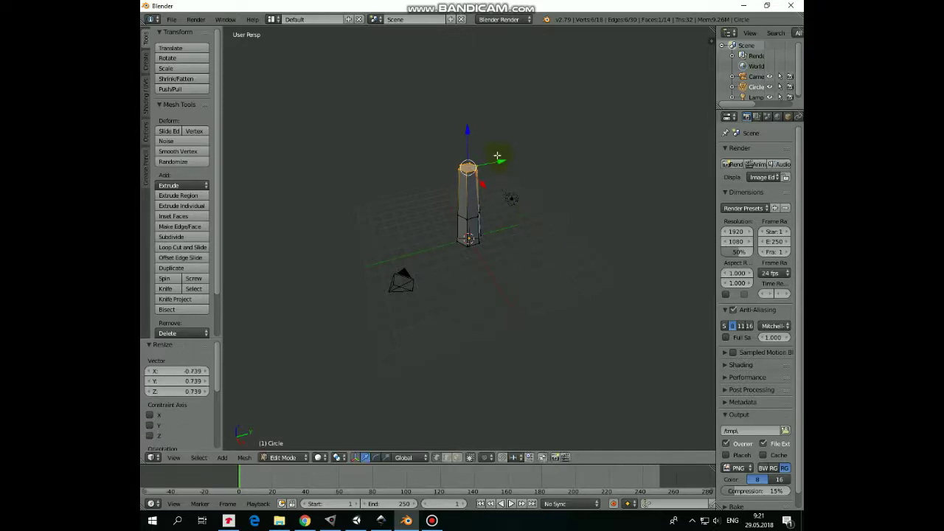
{"action": "middle_click_drag", "start_coordinate": [497, 156], "coordinate": [503, 215], "text": "shift"}
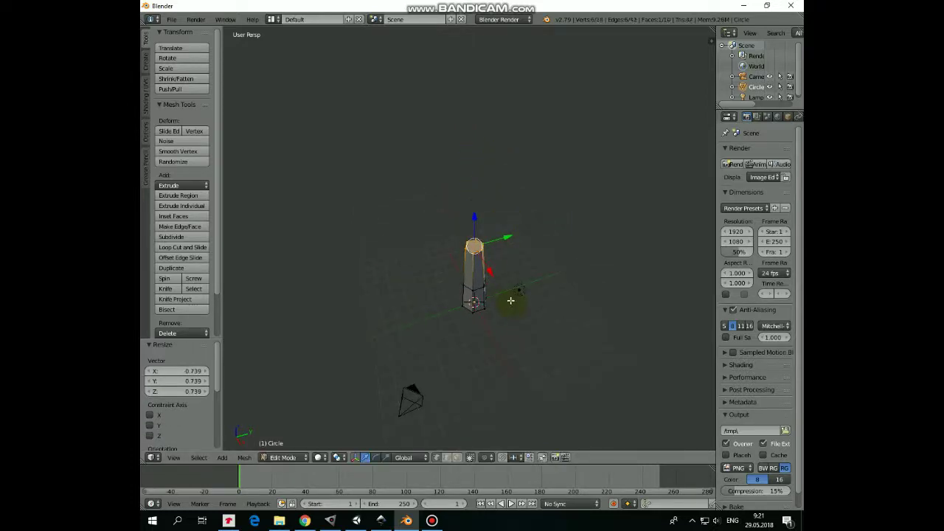
Add three more tapering extrusions to complete the tall trunk column
{"action": "key", "text": "e"}
{"action": "left_click", "coordinate": [514, 248]}
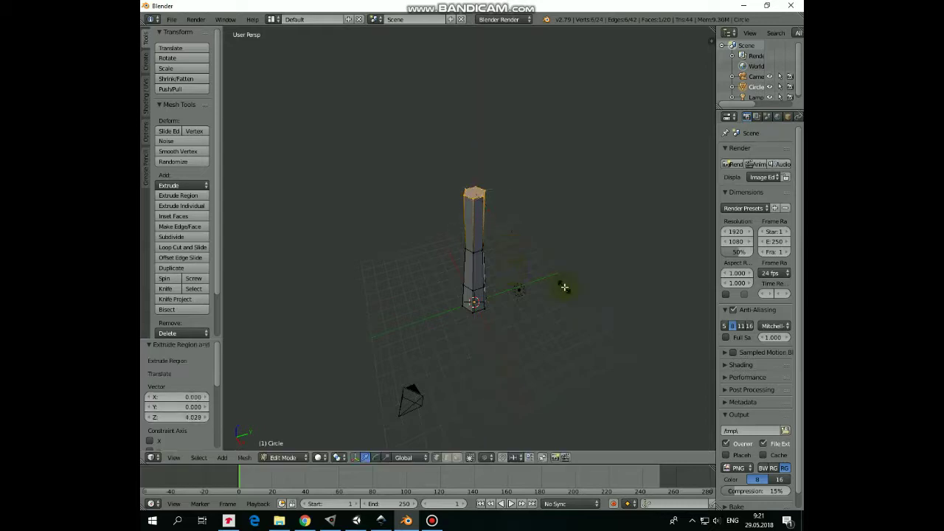
{"action": "key", "text": "s"}
{"action": "left_click", "coordinate": [546, 267]}
{"action": "key", "text": "e"}
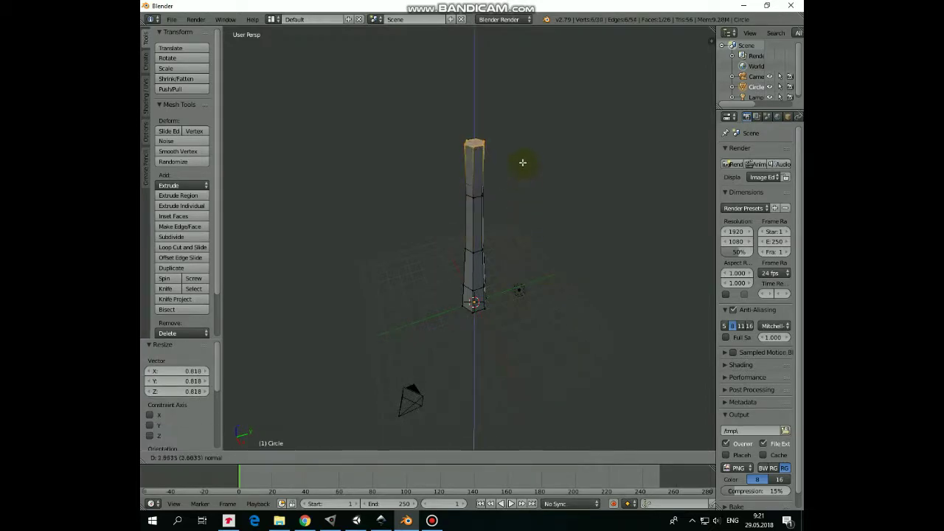
{"action": "left_click", "coordinate": [520, 145]}
{"action": "key", "text": "s"}
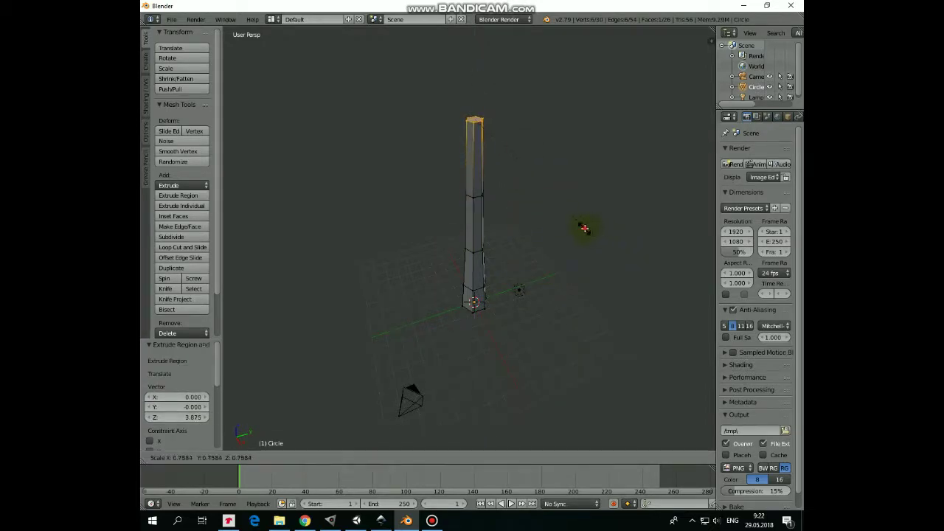
{"action": "left_click", "coordinate": [584, 229]}
{"action": "middle_click_drag", "start_coordinate": [524, 168], "coordinate": [523, 219]}
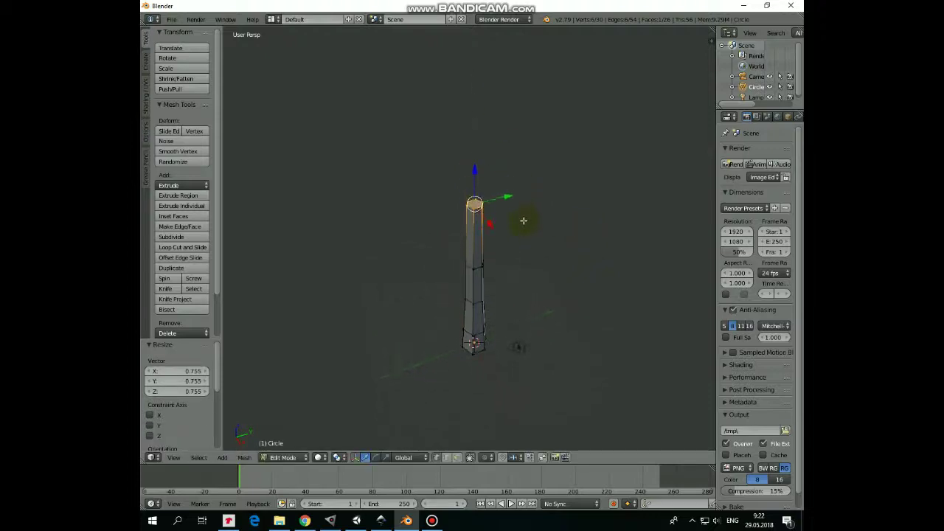
{"action": "key", "text": "e"}
{"action": "left_click", "coordinate": [522, 179]}
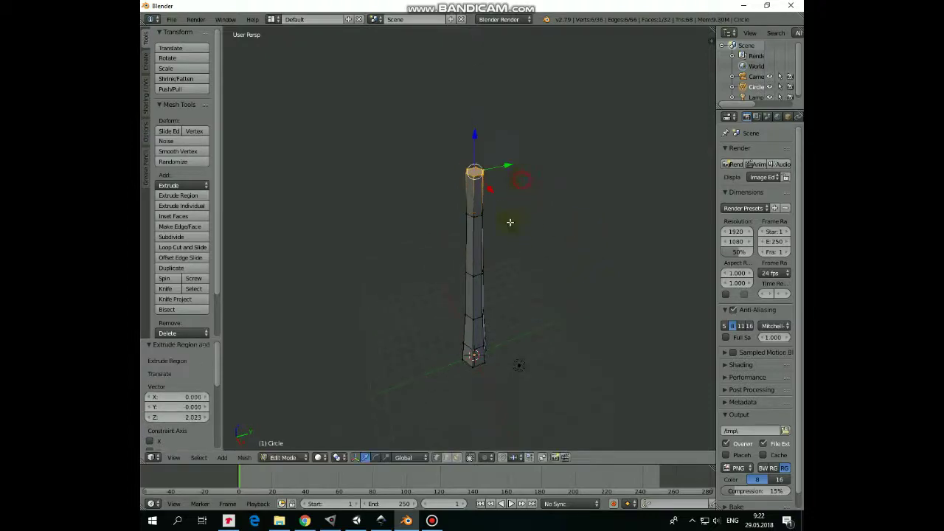
In vertex select mode, select a vertex at the column's base
{"action": "mouse_move", "coordinate": [496, 284]}
{"action": "middle_mouse_down"}
{"action": "mouse_move", "coordinate": [554, 263]}
{"action": "mouse_move", "coordinate": [540, 265]}
{"action": "middle_mouse_up"}
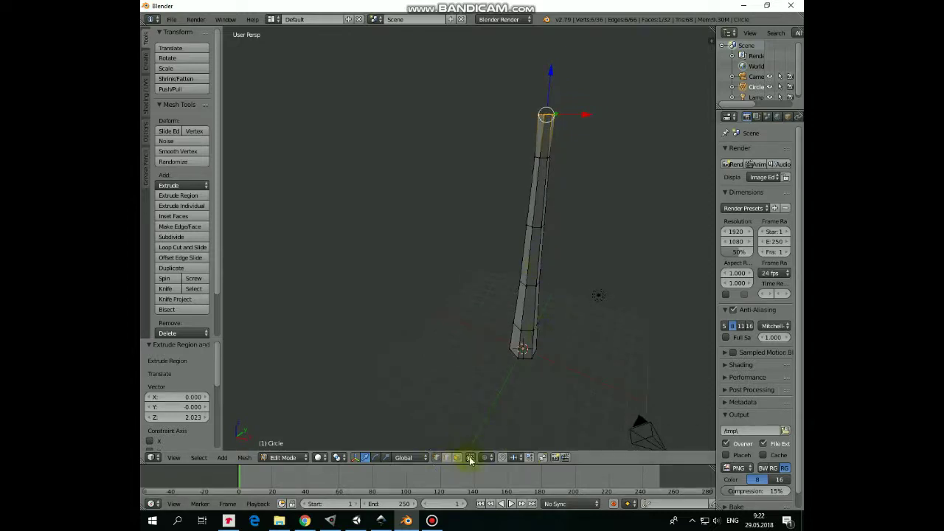
{"action": "left_click", "coordinate": [446, 457]}
{"action": "right_click", "coordinate": [524, 347]}
{"action": "scroll", "coordinate": [538, 368], "scroll_direction": "up", "scroll_amount": 2}
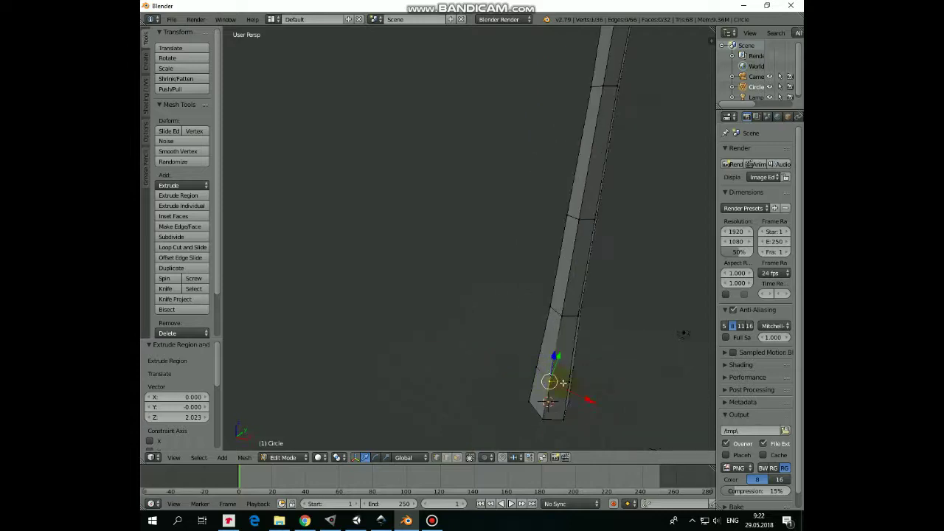
{"action": "scroll", "coordinate": [556, 373], "scroll_direction": "up", "scroll_amount": 1}
{"action": "middle_click_drag", "start_coordinate": [557, 374], "coordinate": [544, 386]}
In edge select mode, select several side edges of the column
{"action": "left_click", "coordinate": [443, 458]}
{"action": "right_click", "coordinate": [545, 384]}
{"action": "right_click", "coordinate": [539, 343]}
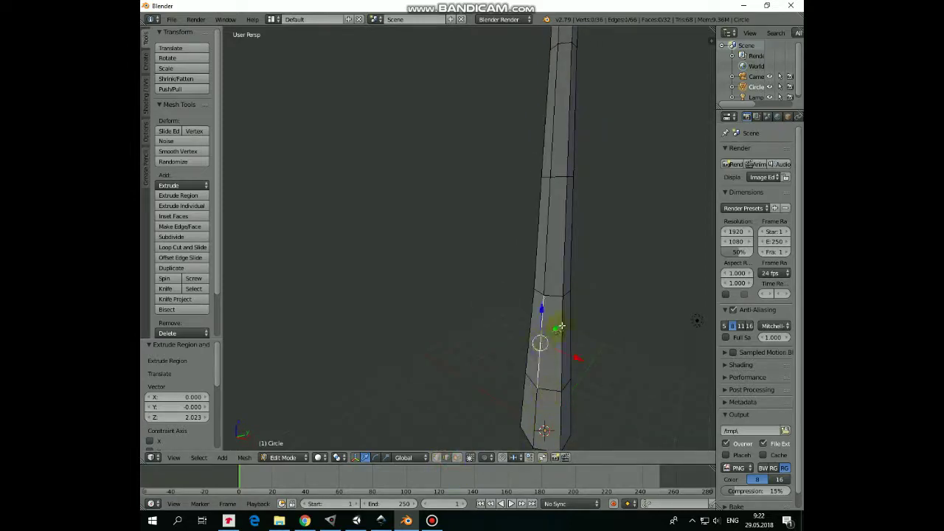
{"action": "right_click", "coordinate": [562, 329]}
Select side faces near the column's base and frame the view on them
{"action": "left_click", "coordinate": [457, 457]}
{"action": "right_click", "coordinate": [548, 352]}
{"action": "right_click", "coordinate": [546, 214]}
{"action": "right_click", "coordinate": [540, 271], "text": "shift"}
{"action": "left_click", "coordinate": [442, 457]}
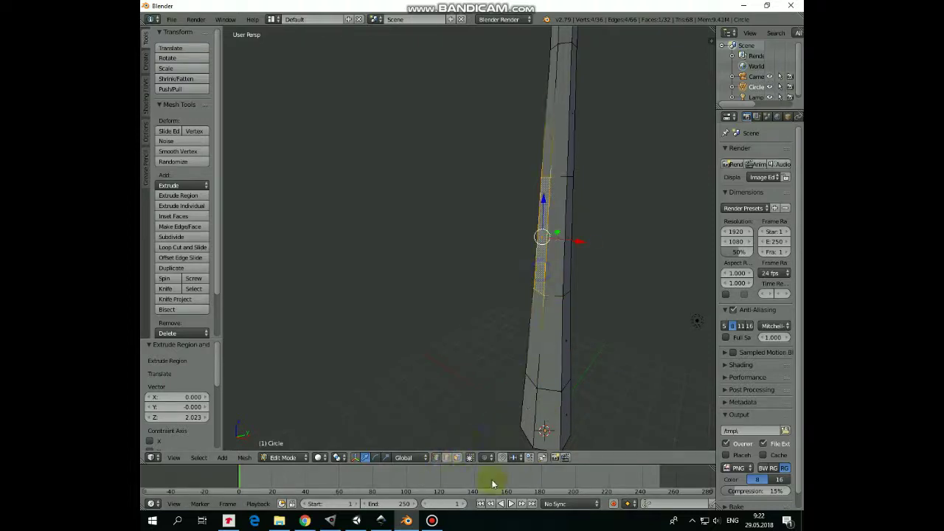
{"action": "right_click", "coordinate": [538, 389]}
{"action": "key", "text": "KP_Decimal"}
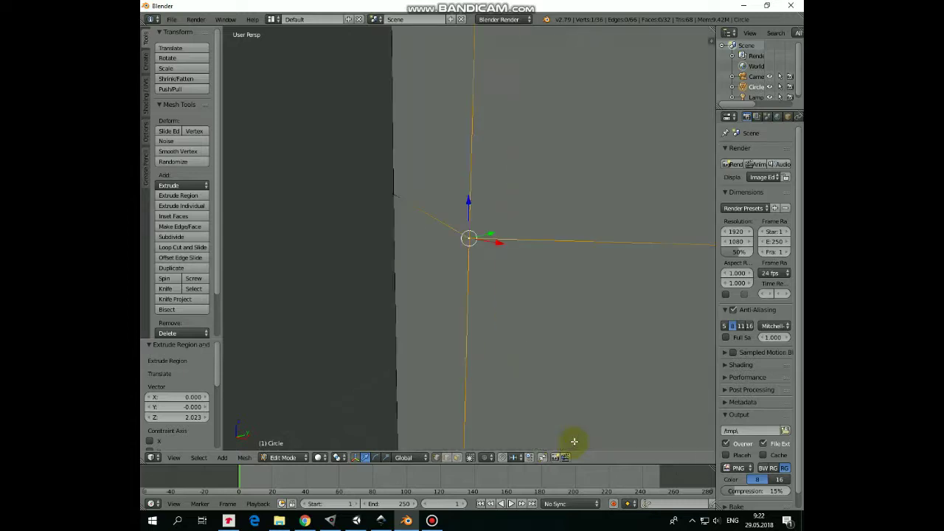
{"action": "scroll", "coordinate": [546, 314], "scroll_direction": "down", "scroll_amount": 3}
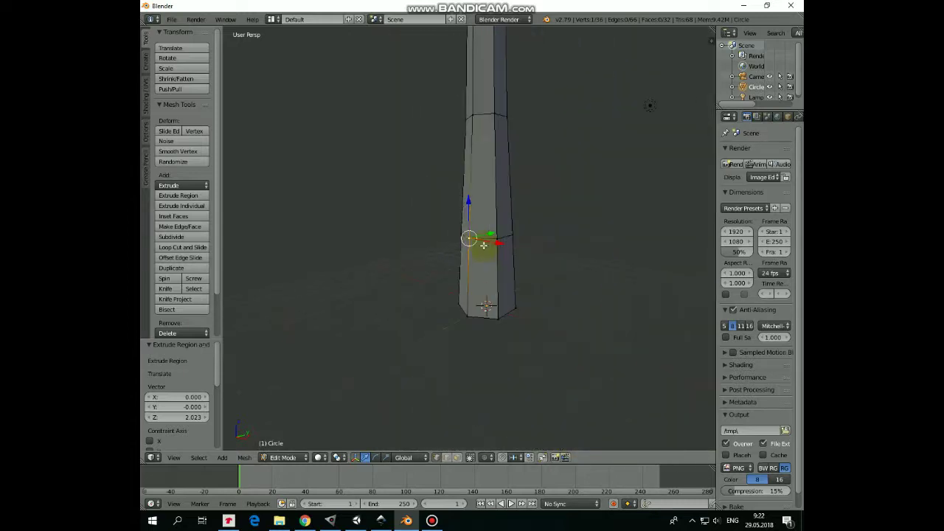
{"action": "middle_click_drag", "start_coordinate": [571, 260], "coordinate": [492, 265]}
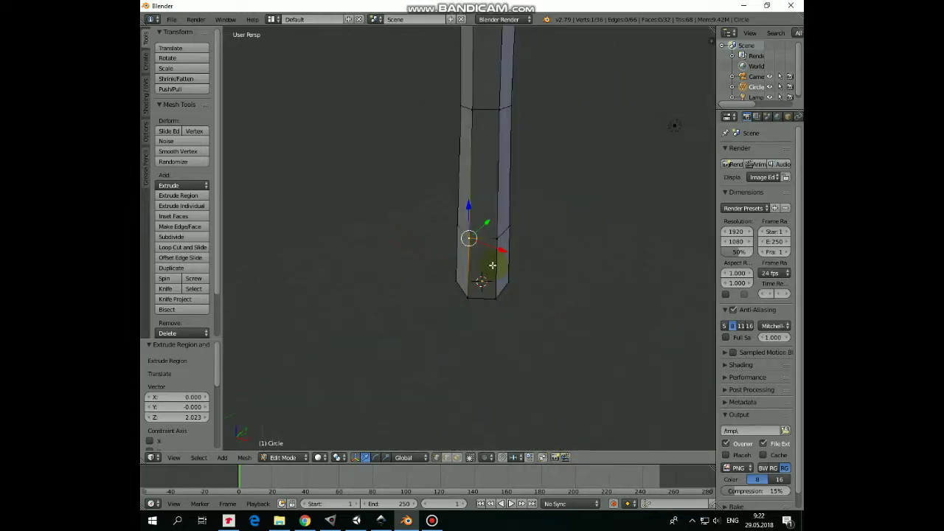
Select a trunk section ring and shift it sideways along Y
{"action": "left_click", "coordinate": [446, 456]}
{"action": "right_click", "coordinate": [483, 238]}
{"action": "mouse_move", "coordinate": [512, 249]}
{"action": "middle_mouse_down"}
{"action": "mouse_move", "coordinate": [375, 248]}
{"action": "mouse_move", "coordinate": [526, 248]}
{"action": "middle_mouse_up"}
{"action": "scroll", "coordinate": [512, 248], "scroll_direction": "up", "scroll_amount": 5}
{"action": "scroll", "coordinate": [512, 276], "scroll_direction": "down", "scroll_amount": 5}
{"action": "scroll", "coordinate": [404, 260], "scroll_direction": "down", "scroll_amount": 5}
{"action": "left_click_drag", "start_coordinate": [502, 239], "coordinate": [506, 241]}
{"action": "left_click", "coordinate": [505, 240]}
Offset trunk sections along X and then Y with G to bend the trunk
{"action": "middle_click_drag", "start_coordinate": [506, 202], "coordinate": [417, 199]}
{"action": "middle_click_drag", "start_coordinate": [480, 213], "coordinate": [479, 213]}
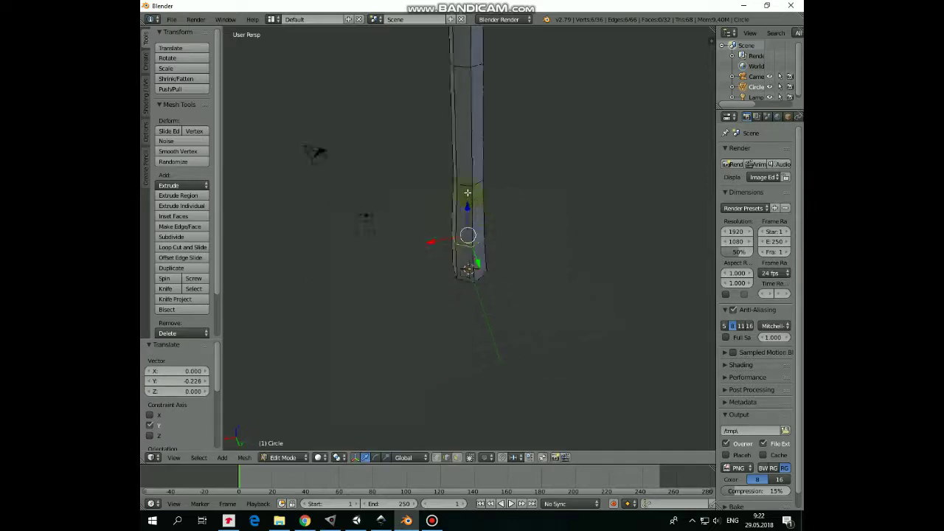
{"action": "key", "text": "g"}
{"action": "key", "text": "x"}
{"action": "left_click", "coordinate": [527, 204]}
{"action": "mouse_move", "coordinate": [527, 204]}
{"action": "middle_mouse_down"}
{"action": "mouse_move", "coordinate": [346, 200]}
{"action": "mouse_move", "coordinate": [524, 143]}
{"action": "middle_mouse_up"}
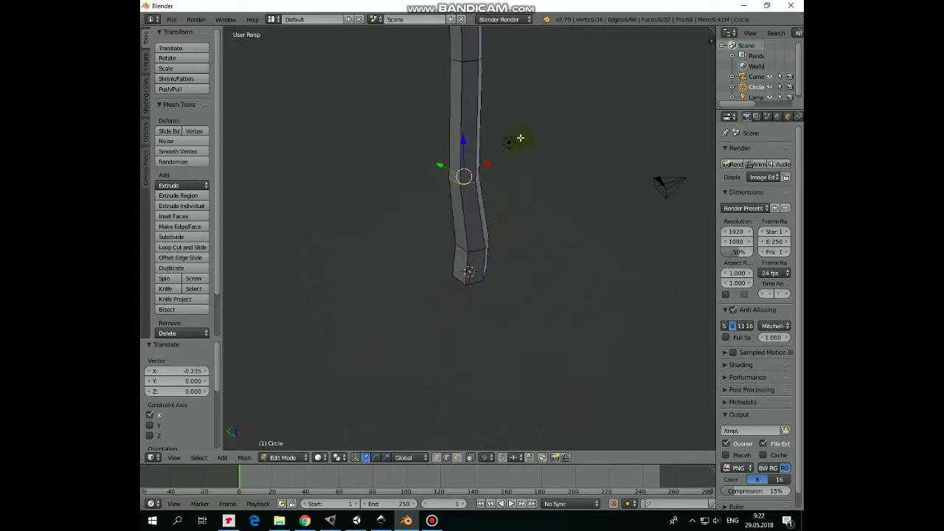
{"action": "mouse_move", "coordinate": [515, 111]}
{"action": "middle_mouse_down"}
{"action": "mouse_move", "coordinate": [508, 194]}
{"action": "mouse_move", "coordinate": [475, 221]}
{"action": "mouse_move", "coordinate": [447, 226]}
{"action": "mouse_move", "coordinate": [421, 169]}
{"action": "mouse_move", "coordinate": [482, 203]}
{"action": "mouse_move", "coordinate": [392, 202]}
{"action": "mouse_move", "coordinate": [455, 274]}
{"action": "mouse_move", "coordinate": [531, 263]}
{"action": "mouse_move", "coordinate": [508, 236]}
{"action": "mouse_move", "coordinate": [597, 280]}
{"action": "mouse_move", "coordinate": [500, 270]}
{"action": "middle_mouse_up"}
{"action": "key", "text": "g"}
{"action": "key", "text": "y"}
{"action": "left_click", "coordinate": [477, 169]}
Shift a higher section and the top cap sideways along the Y axis
{"action": "key", "text": "g"}
{"action": "key", "text": "x"}
{"action": "left_click", "coordinate": [525, 272]}
{"action": "key", "text": "g"}
{"action": "key", "text": "y"}
{"action": "left_click", "coordinate": [422, 297]}
{"action": "left_click", "coordinate": [467, 191]}
{"action": "key", "text": "g"}
{"action": "key", "text": "y"}
{"action": "left_click", "coordinate": [611, 253]}
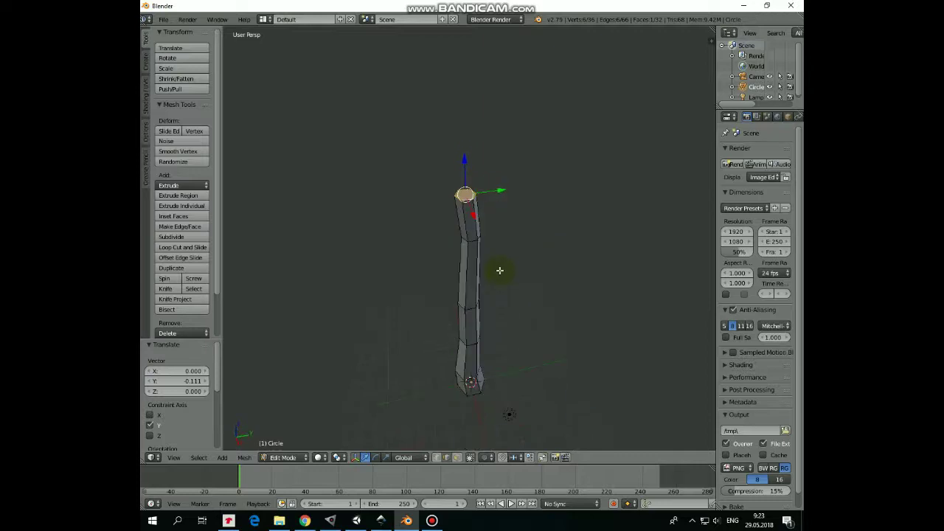
Scale the trunk's top cap down to narrow it
{"action": "key", "text": "s"}
{"action": "left_click", "coordinate": [518, 279]}
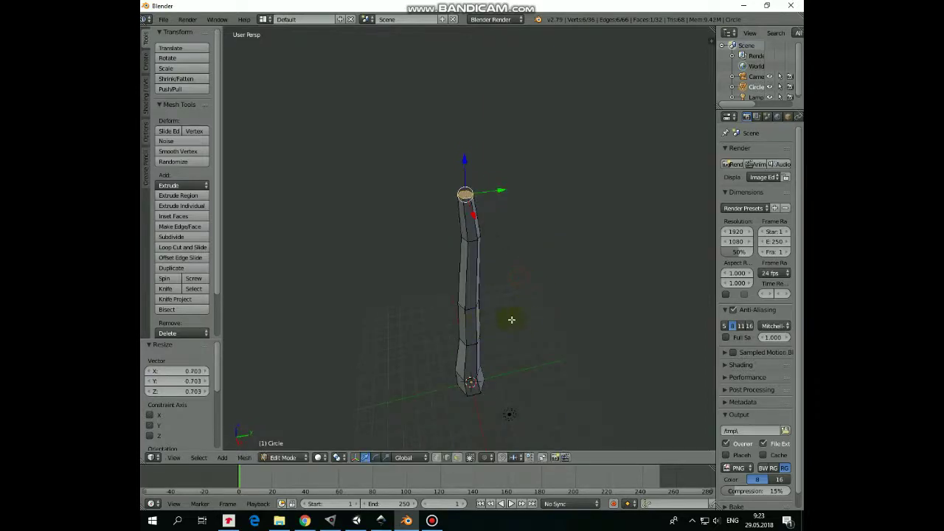
{"action": "mouse_move", "coordinate": [523, 318]}
{"action": "middle_mouse_down"}
{"action": "mouse_move", "coordinate": [633, 299]}
{"action": "mouse_move", "coordinate": [538, 331]}
{"action": "middle_mouse_up"}
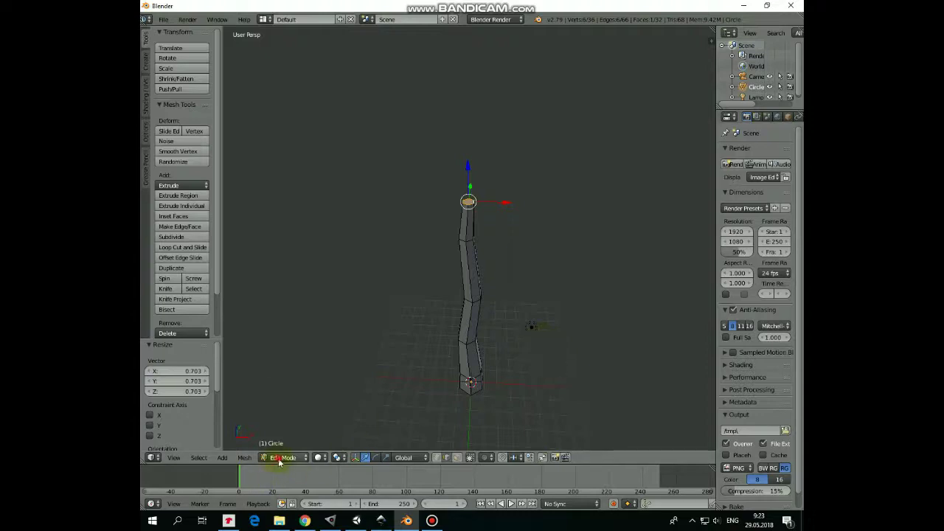
Back in Object Mode, place the 3D cursor and add an icosphere
{"action": "left_click", "coordinate": [279, 459]}
{"action": "left_click", "coordinate": [284, 422]}
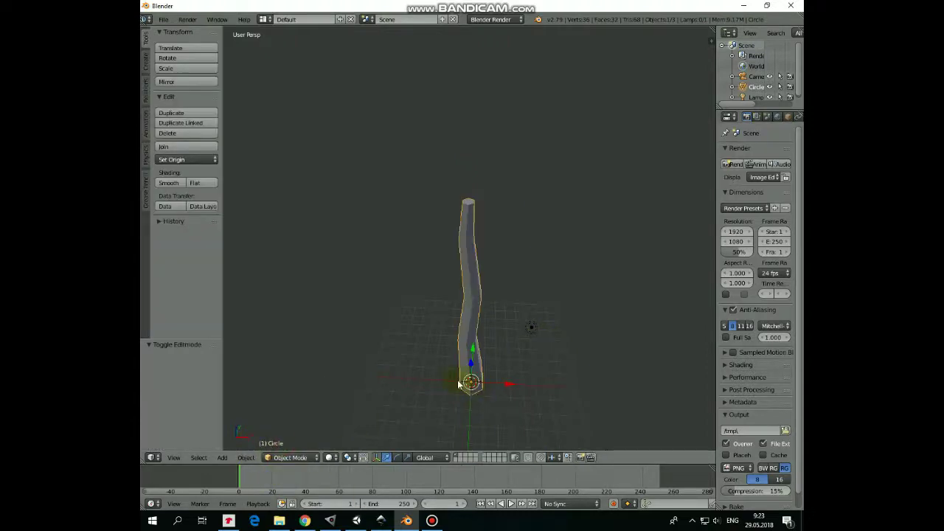
{"action": "left_click", "coordinate": [534, 260]}
{"action": "key", "text": "shift+a"}
{"action": "mouse_move", "coordinate": [524, 275]}
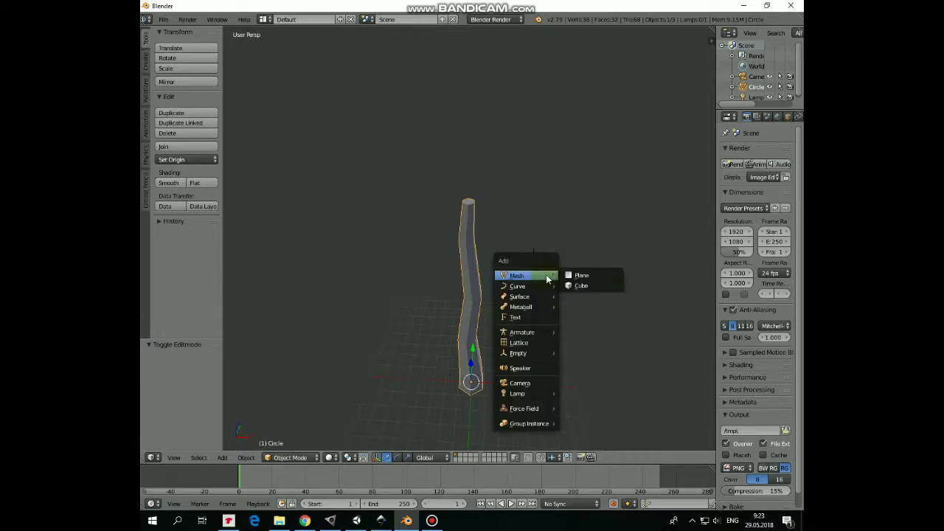
{"action": "left_click", "coordinate": [582, 321]}
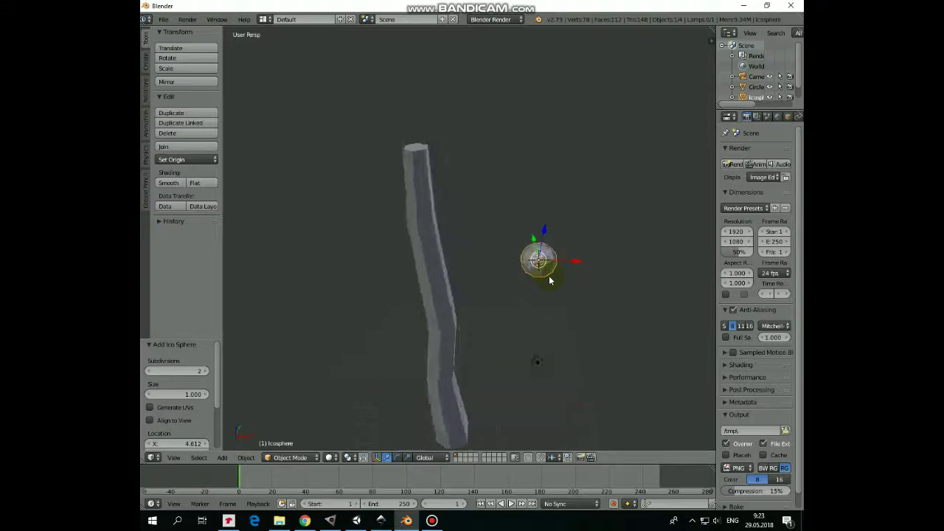
{"action": "key", "text": "KP_Decimal"}
From the top view, move the icosphere along X and Y to centre it over the trunk
{"action": "scroll", "coordinate": [487, 288], "scroll_direction": "down", "scroll_amount": 5}
{"action": "middle_click_drag", "start_coordinate": [483, 290], "coordinate": [394, 272]}
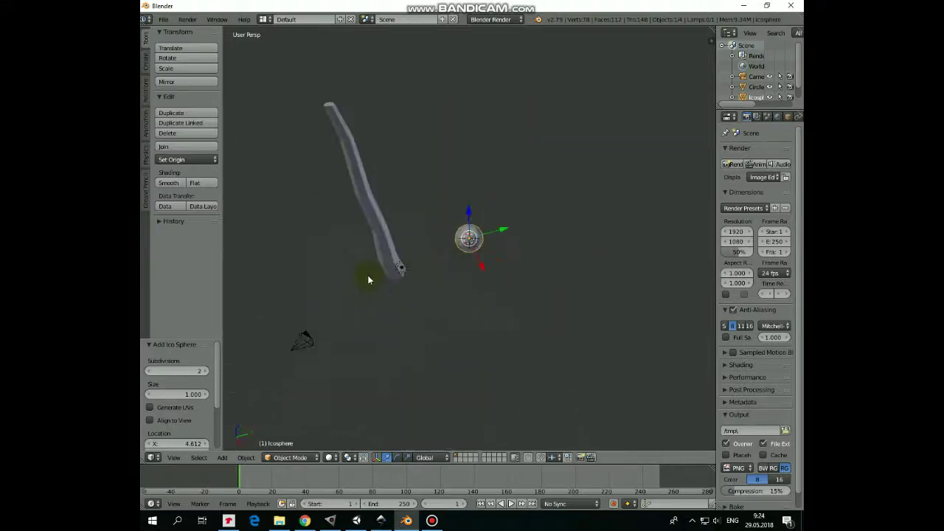
{"action": "key", "text": "KP_7"}
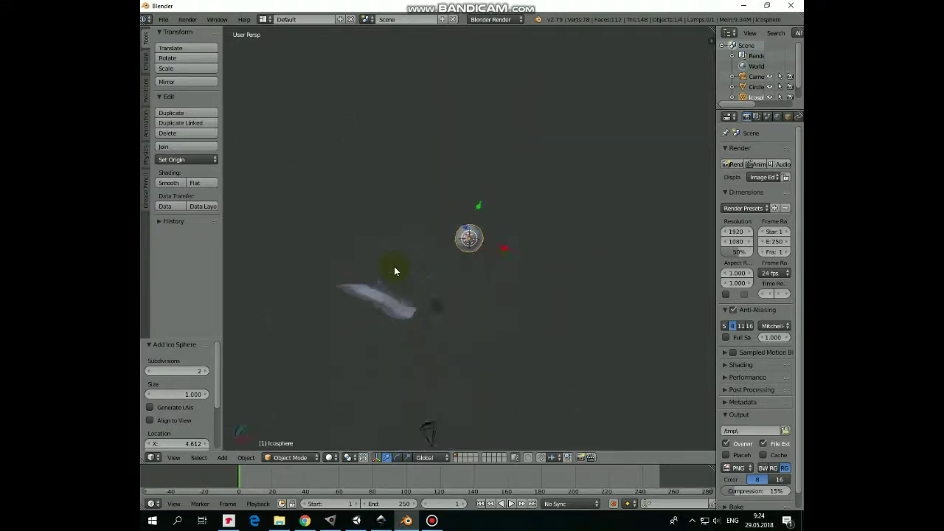
{"action": "middle_click_drag", "start_coordinate": [428, 343], "coordinate": [473, 278], "text": "shift"}
{"action": "mouse_move", "coordinate": [548, 176]}
{"action": "left_mouse_down"}
{"action": "mouse_move", "coordinate": [500, 178]}
{"action": "mouse_move", "coordinate": [487, 191]}
{"action": "left_mouse_up"}
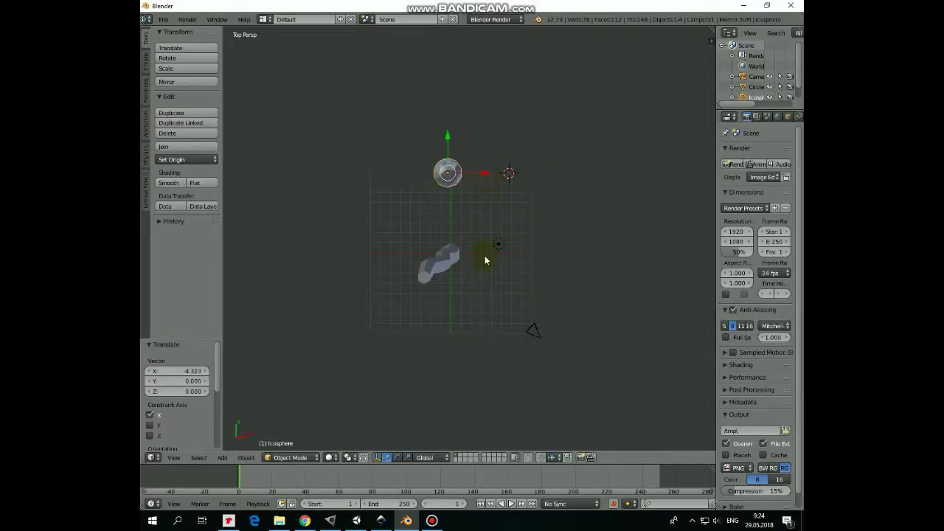
{"action": "key", "text": "KP_5"}
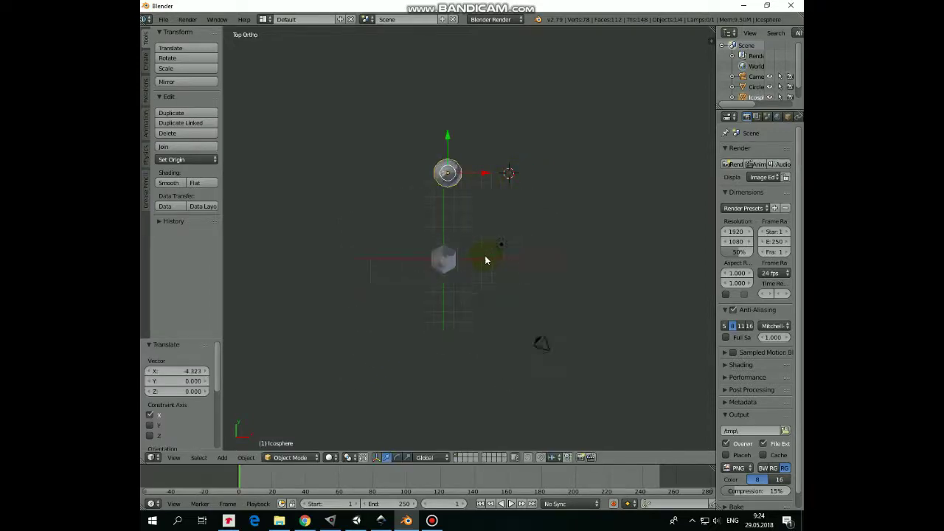
{"action": "mouse_move", "coordinate": [473, 256]}
{"action": "middle_mouse_down"}
{"action": "mouse_move", "coordinate": [422, 196]}
{"action": "mouse_move", "coordinate": [533, 162]}
{"action": "mouse_move", "coordinate": [523, 194]}
{"action": "mouse_move", "coordinate": [475, 215]}
{"action": "middle_mouse_up"}
{"action": "key", "text": "KP_7"}
{"action": "left_click_drag", "start_coordinate": [448, 139], "coordinate": [455, 223]}
{"action": "middle_click_drag", "start_coordinate": [474, 292], "coordinate": [470, 242], "text": "shift"}
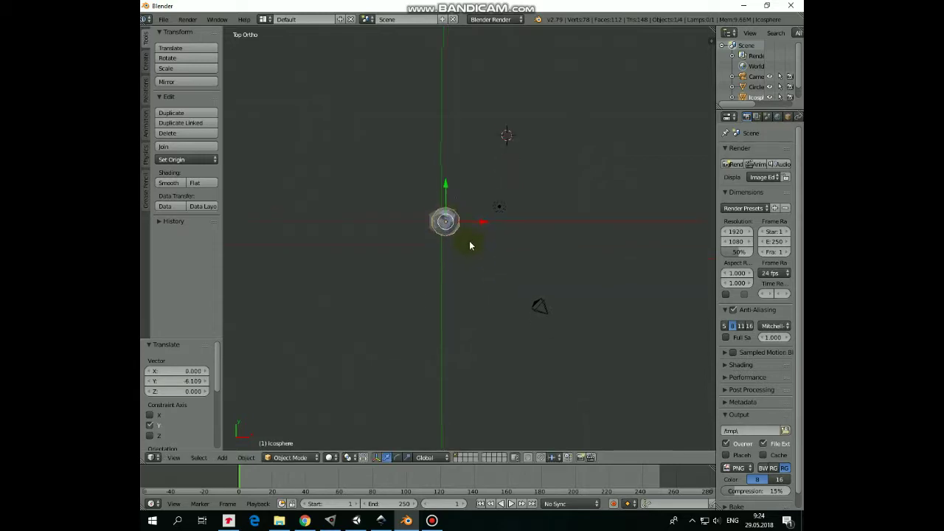
{"action": "key", "text": "g"}
{"action": "key", "text": "x"}
{"action": "left_click", "coordinate": [476, 212]}
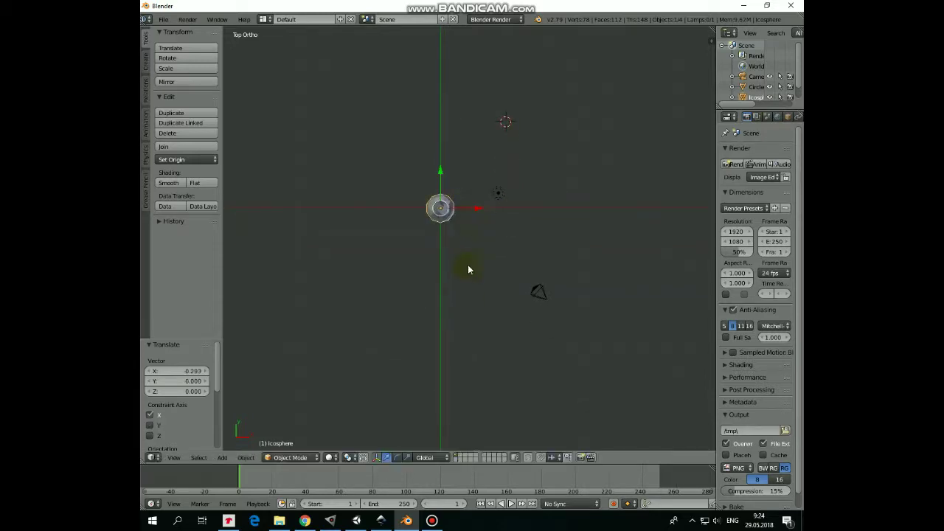
Lift the icosphere along Z above the trunk
{"action": "key", "text": "KP_5"}
{"action": "middle_click_drag", "start_coordinate": [454, 251], "coordinate": [444, 186]}
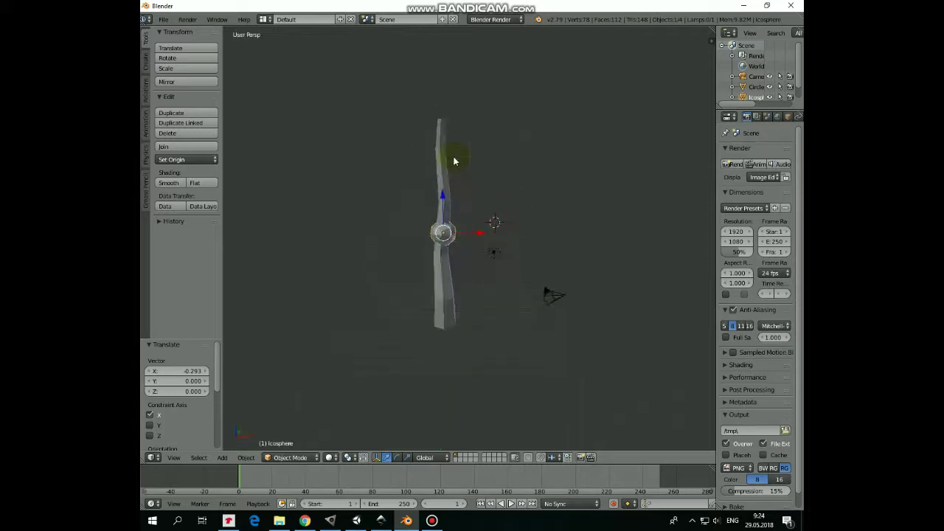
{"action": "key", "text": "g"}
{"action": "key", "text": "z"}
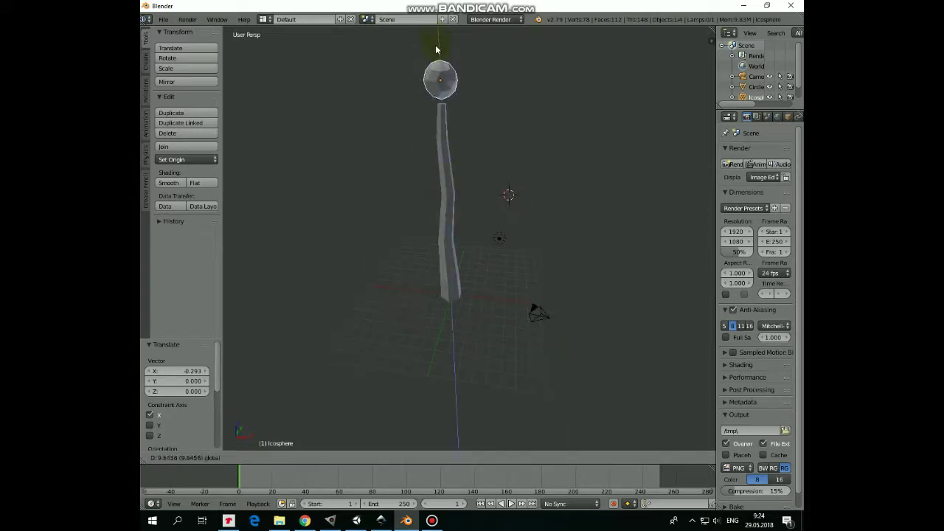
{"action": "left_click", "coordinate": [437, 46]}
Scale the icosphere up into a crown and lower it onto the trunk top
{"action": "scroll", "coordinate": [484, 166], "scroll_direction": "down", "scroll_amount": 2}
{"action": "key", "text": "s"}
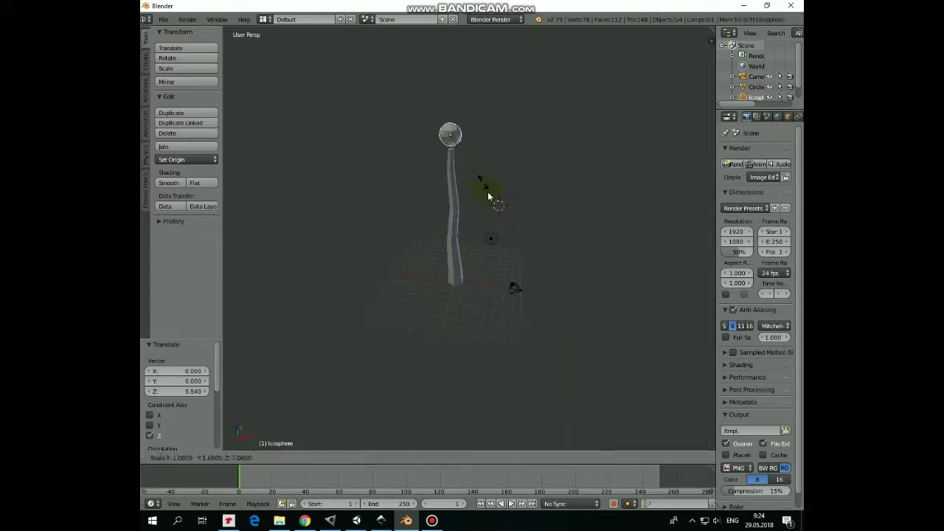
{"action": "left_click", "coordinate": [654, 340]}
{"action": "middle_click_drag", "start_coordinate": [602, 303], "coordinate": [559, 190]}
{"action": "key", "text": "g"}
{"action": "key", "text": "z"}
{"action": "left_click", "coordinate": [555, 333]}
Rename the Circle object to Trunk in the Outliner
{"action": "mouse_move", "coordinate": [575, 287]}
{"action": "middle_mouse_down"}
{"action": "mouse_move", "coordinate": [622, 298]}
{"action": "mouse_move", "coordinate": [496, 317]}
{"action": "middle_mouse_up"}
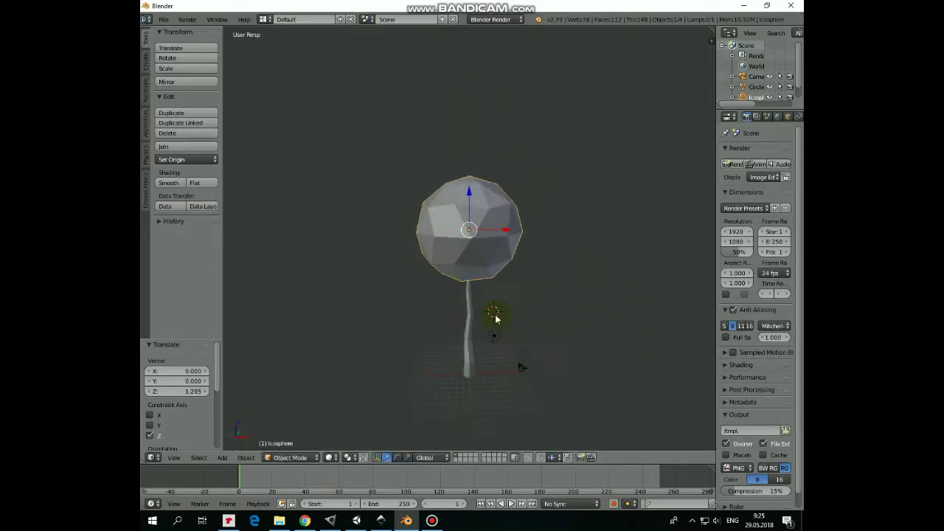
{"action": "left_click_drag", "start_coordinate": [718, 74], "coordinate": [698, 81]}
{"action": "left_click", "coordinate": [737, 88]}
{"action": "left_click", "coordinate": [736, 97]}
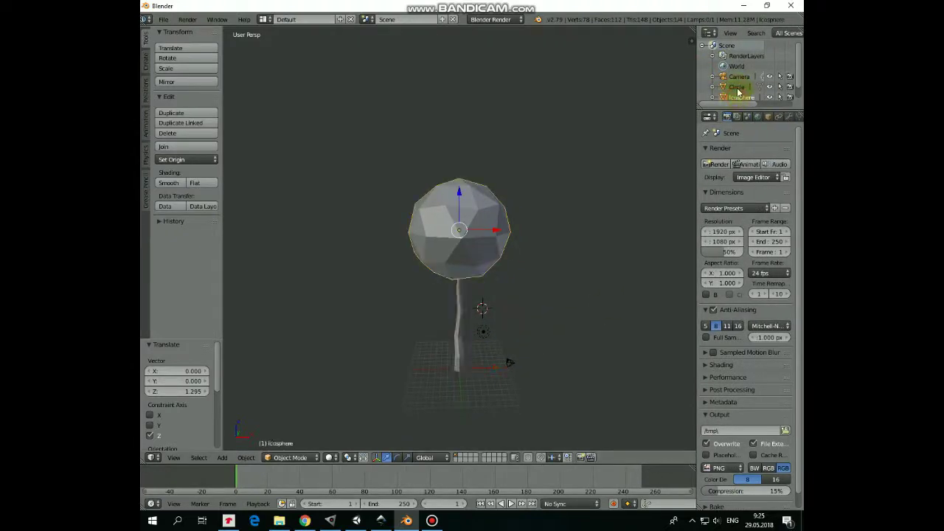
{"action": "double_click", "coordinate": [737, 87]}
{"action": "key", "text": "BackSpace"}
{"action": "key", "text": "Return"}
Rename the Icosphere to Crown, then select the crown in the viewport
{"action": "left_click", "coordinate": [739, 89]}
{"action": "double_click", "coordinate": [737, 87]}
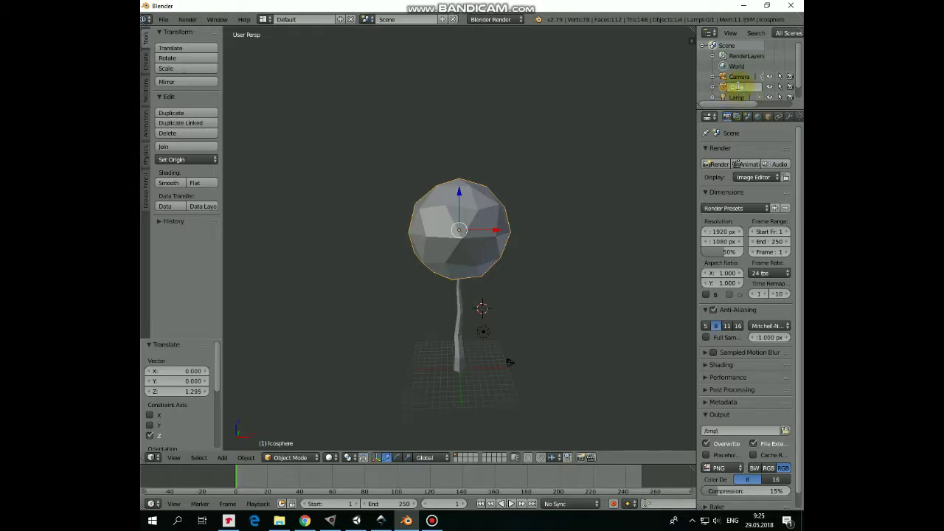
{"action": "key", "text": "Return"}
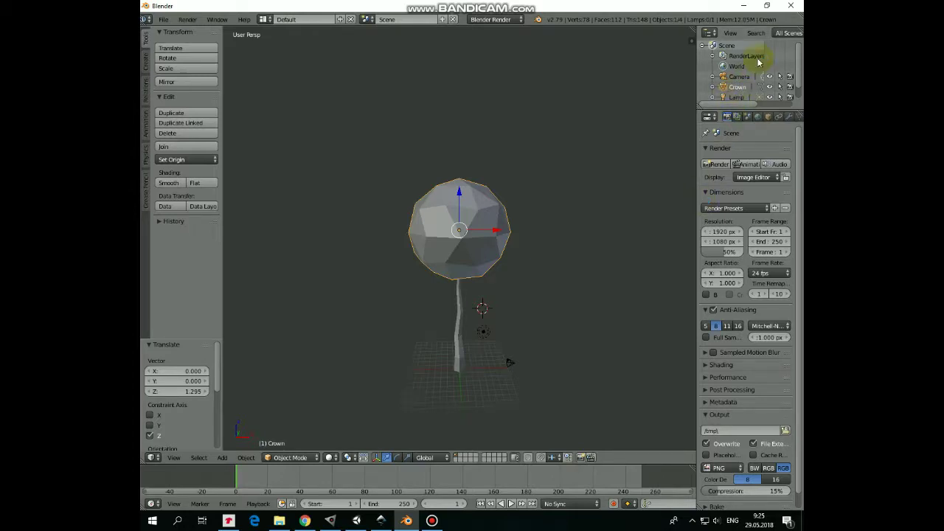
{"action": "scroll", "coordinate": [742, 91], "scroll_direction": "down", "scroll_amount": 1}
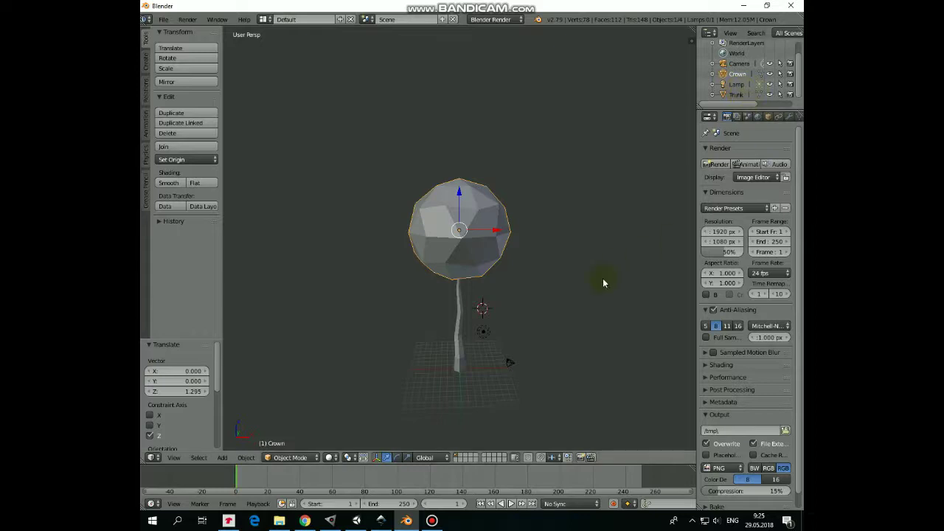
{"action": "right_click", "coordinate": [483, 332]}
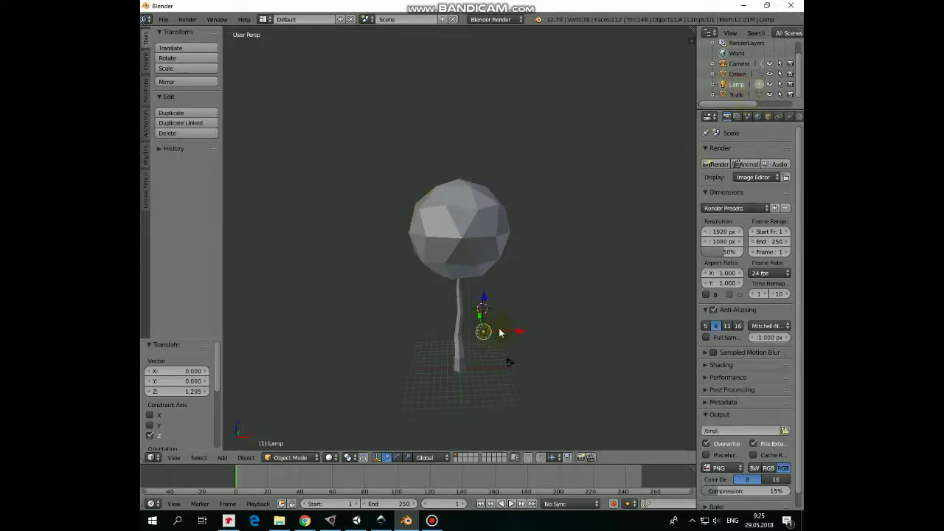
{"action": "left_click", "coordinate": [739, 65]}
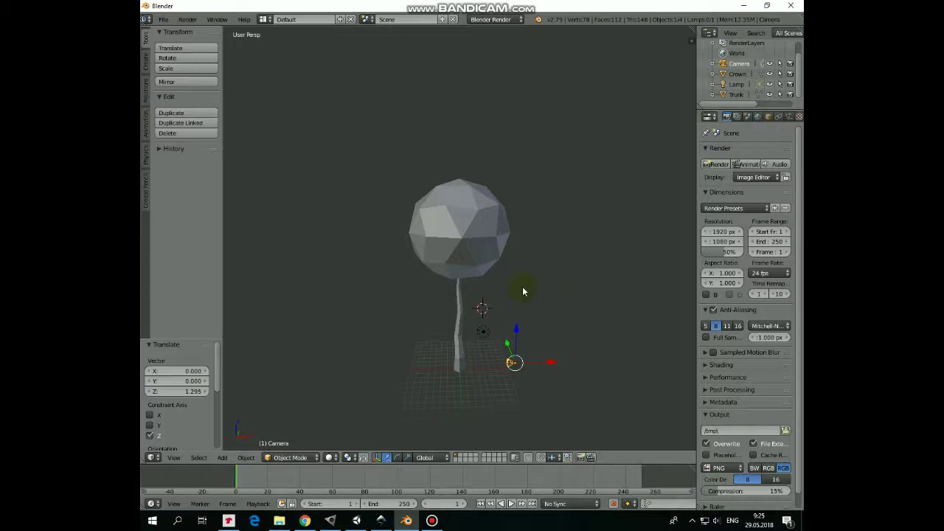
{"action": "right_click", "coordinate": [463, 247]}
Export the selected crown and trunk as an FBX file into the BlenderUnity folder
{"action": "right_click", "coordinate": [459, 335], "text": "shift"}
{"action": "mouse_move", "coordinate": [533, 346]}
{"action": "middle_mouse_down"}
{"action": "mouse_move", "coordinate": [369, 342]}
{"action": "mouse_move", "coordinate": [430, 170]}
{"action": "middle_mouse_up"}
{"action": "left_click", "coordinate": [163, 20]}
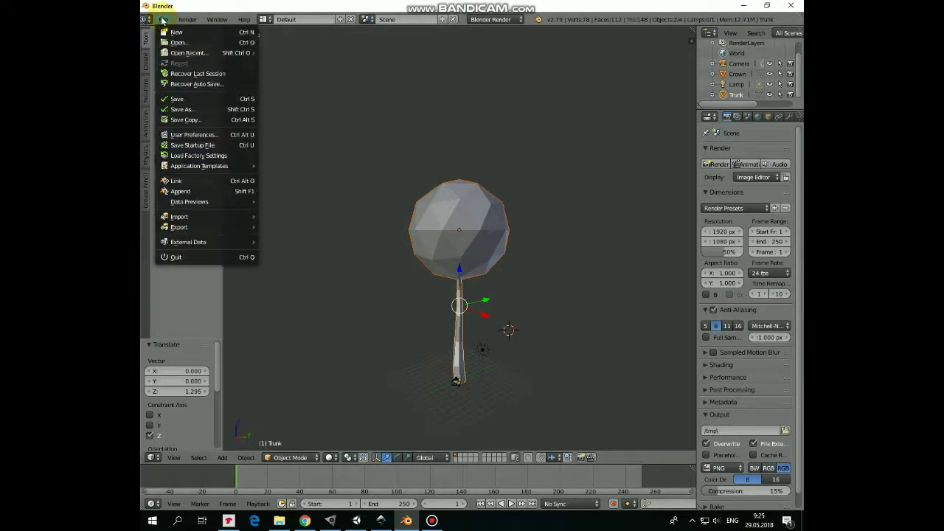
{"action": "mouse_move", "coordinate": [179, 226]}
{"action": "left_click", "coordinate": [309, 258]}
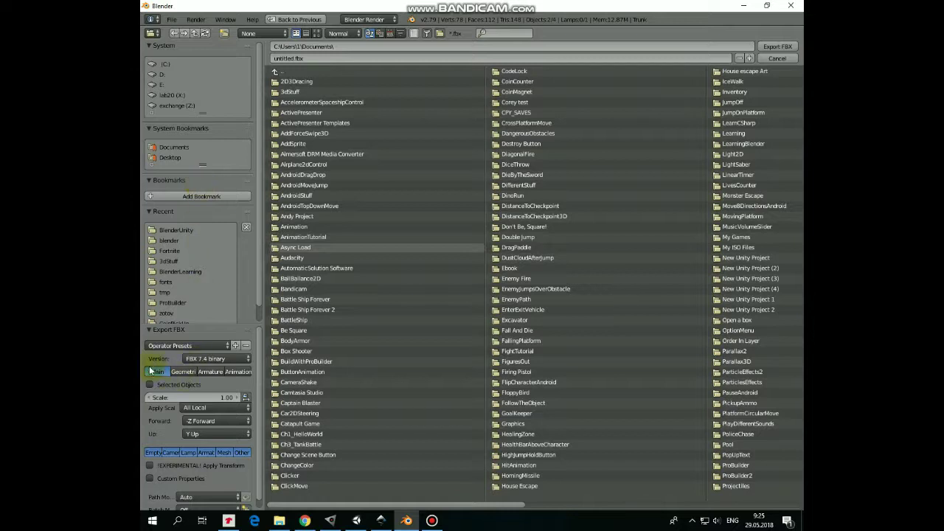
{"action": "left_click", "coordinate": [192, 383]}
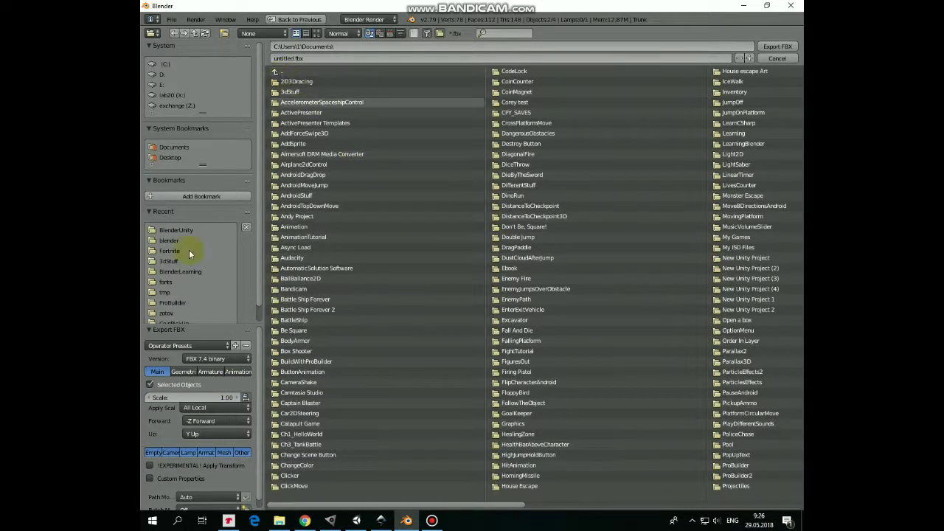
{"action": "left_click", "coordinate": [179, 231]}
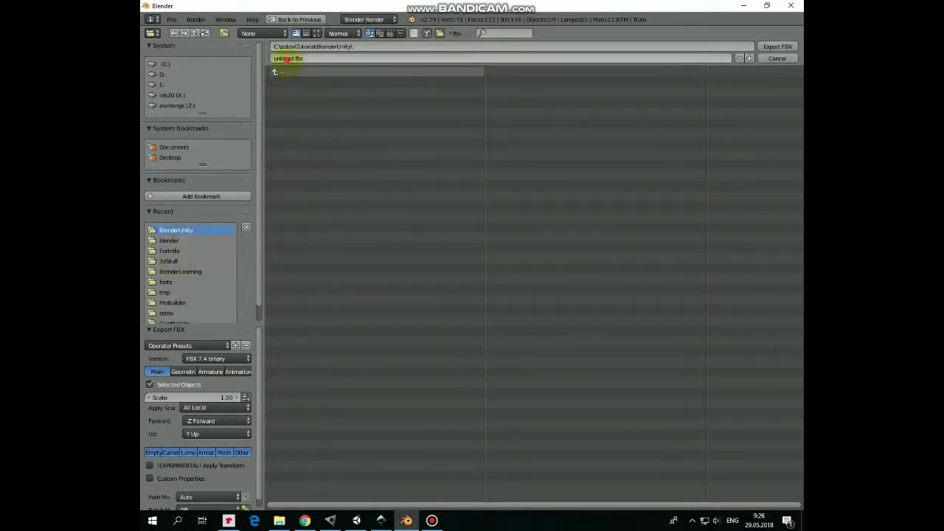
{"action": "left_click", "coordinate": [284, 59]}
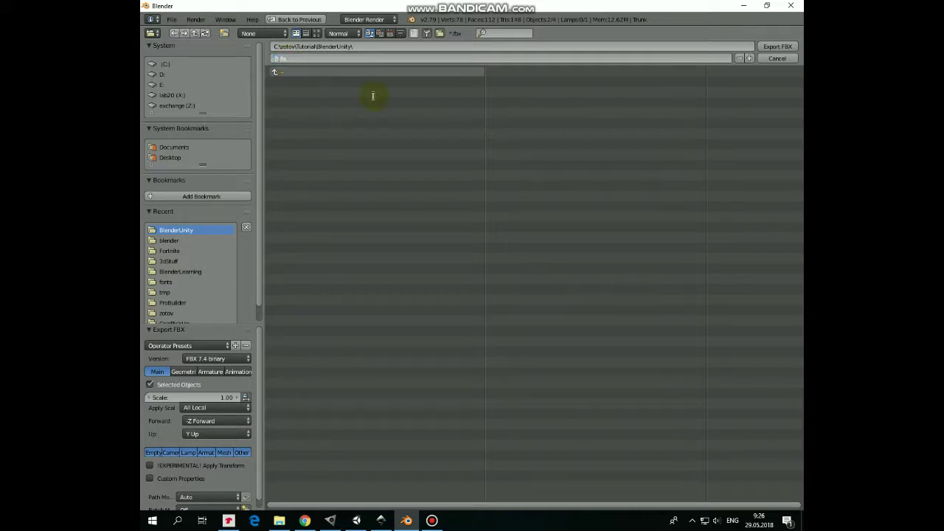
{"action": "type", "text": "Tree"}
{"action": "left_click", "coordinate": [778, 47]}
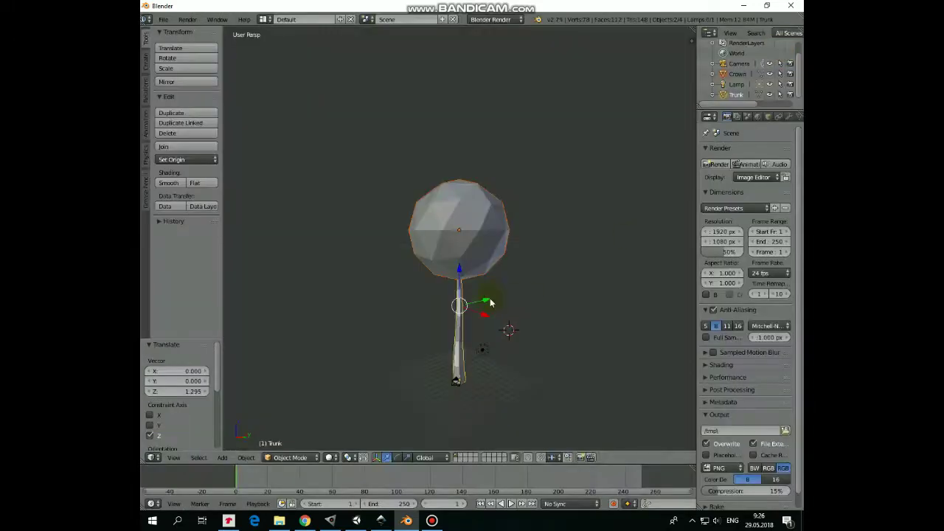
Import Tree.fbx from the BlenderUnity folder into the Unity Project panel
{"action": "left_click", "coordinate": [357, 521]}
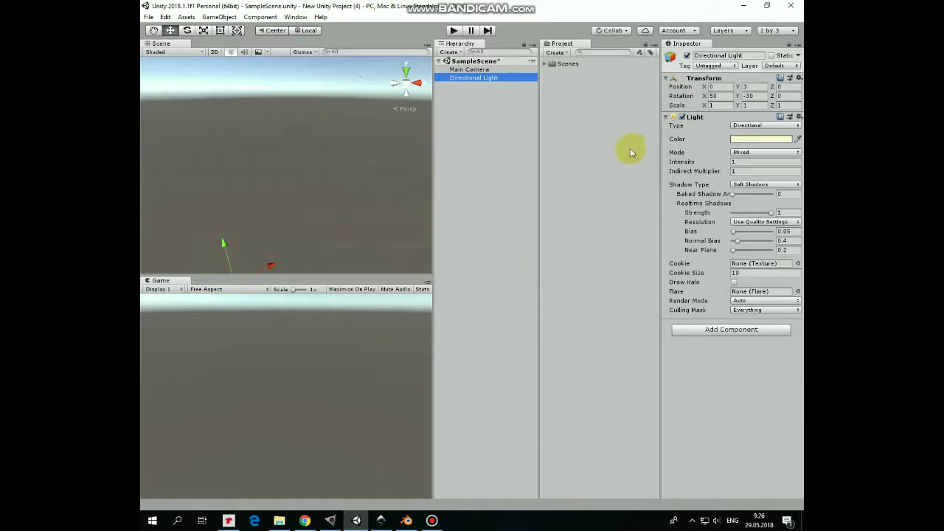
{"action": "left_click", "coordinate": [280, 521]}
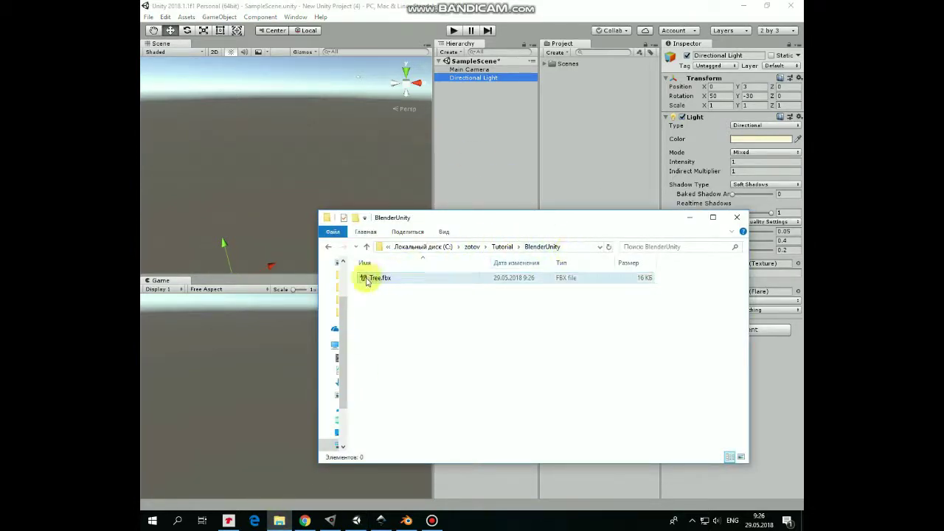
{"action": "mouse_move", "coordinate": [365, 279]}
{"action": "left_mouse_down"}
{"action": "mouse_move", "coordinate": [595, 153]}
{"action": "mouse_move", "coordinate": [595, 162]}
{"action": "left_mouse_up"}
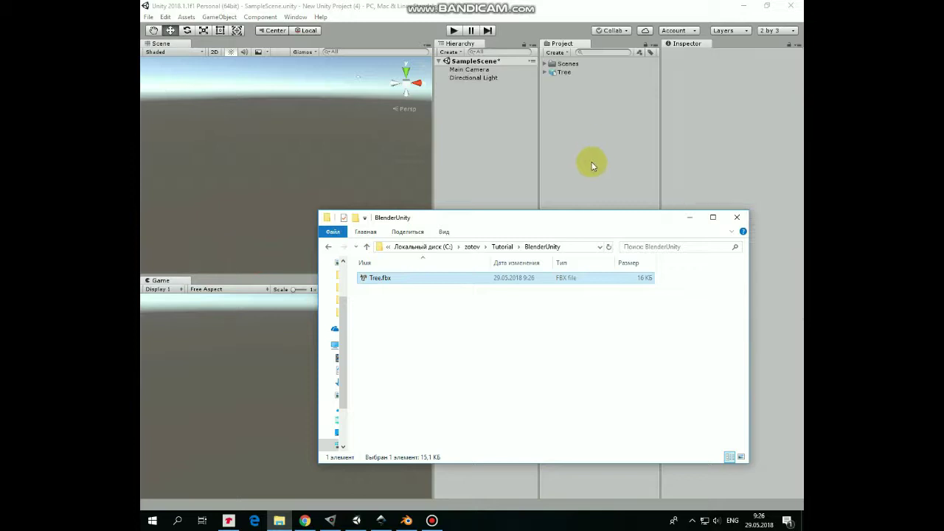
{"action": "left_click", "coordinate": [689, 218]}
Place the Tree model in the scene and frame it in the Scene view
{"action": "left_click_drag", "start_coordinate": [555, 75], "coordinate": [284, 162]}
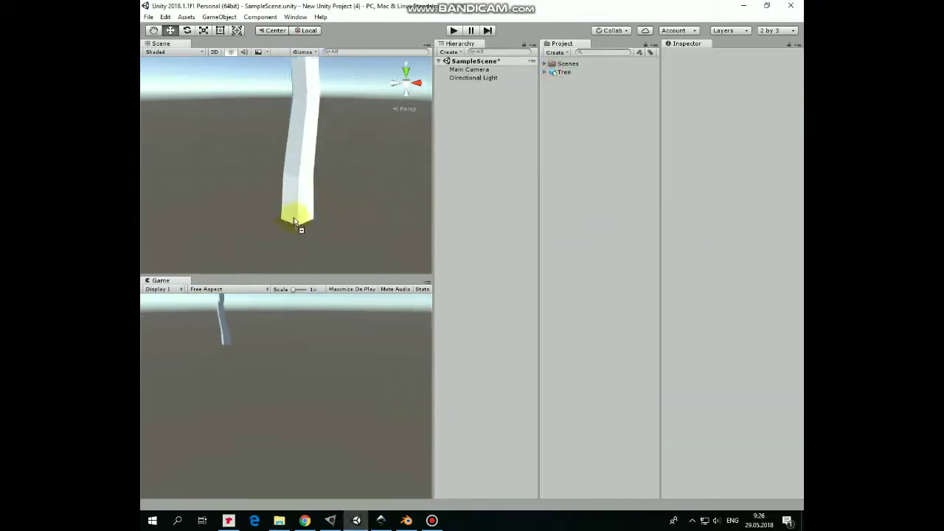
{"action": "scroll", "coordinate": [301, 158], "scroll_direction": "down", "scroll_amount": 3}
{"action": "scroll", "coordinate": [301, 158], "scroll_direction": "down", "scroll_amount": 2}
{"action": "middle_click_drag", "start_coordinate": [302, 155], "coordinate": [365, 160]}
{"action": "key", "text": "f"}
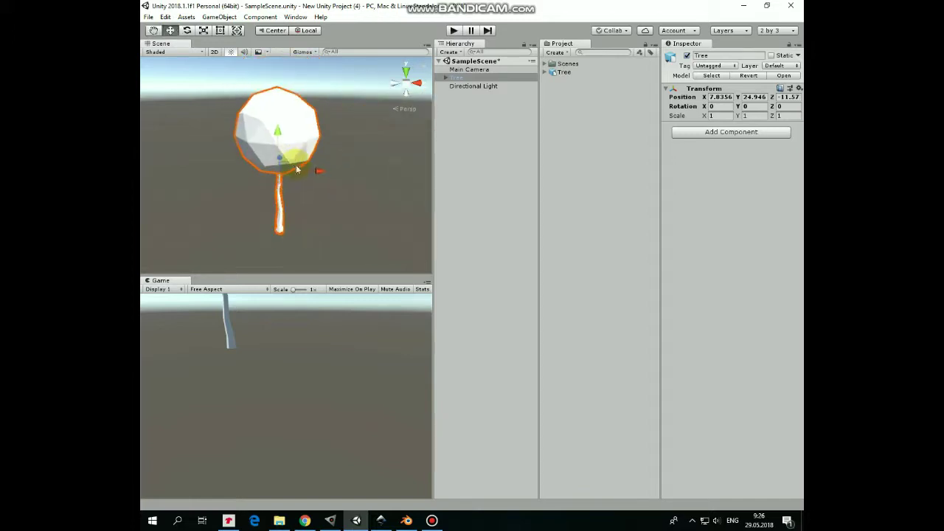
Align the Main Camera with the current Scene view so the Game view shows the tree
{"action": "left_click", "coordinate": [465, 70]}
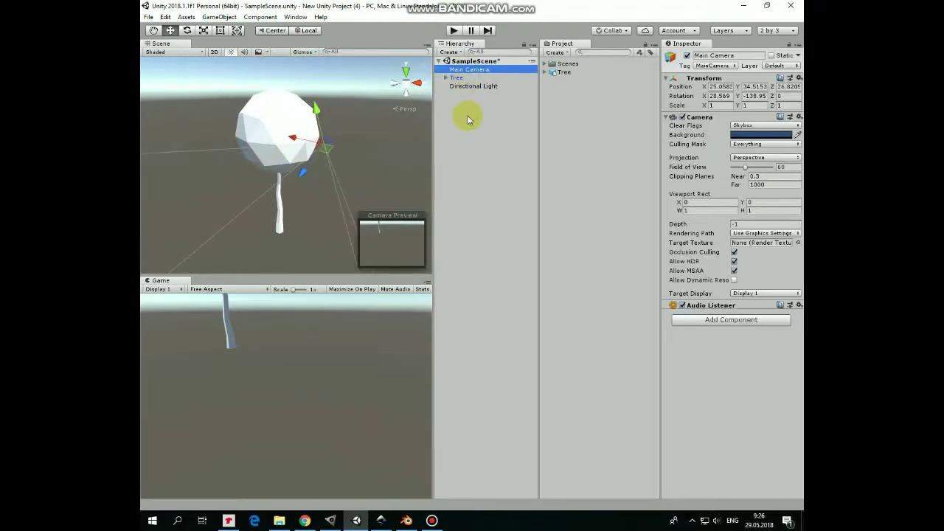
{"action": "key", "text": "ctrl+shift+f"}
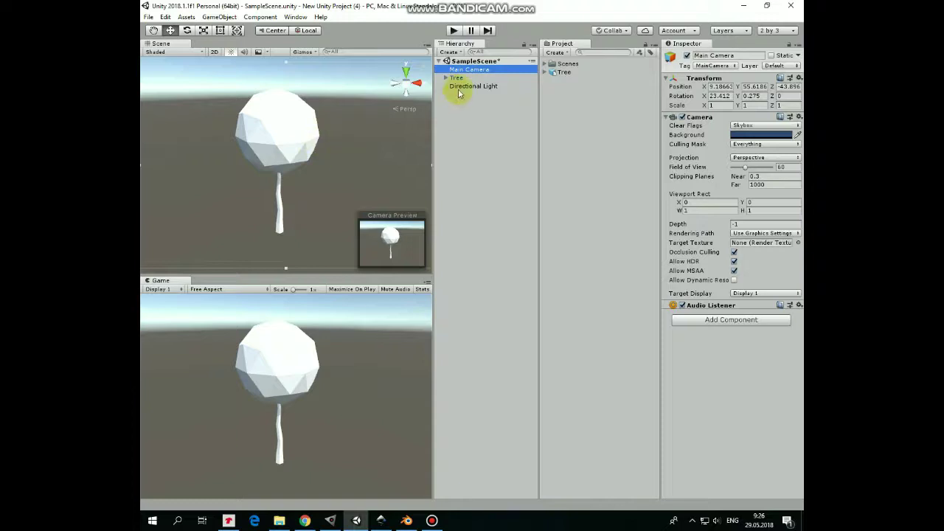
{"action": "left_click", "coordinate": [458, 78]}
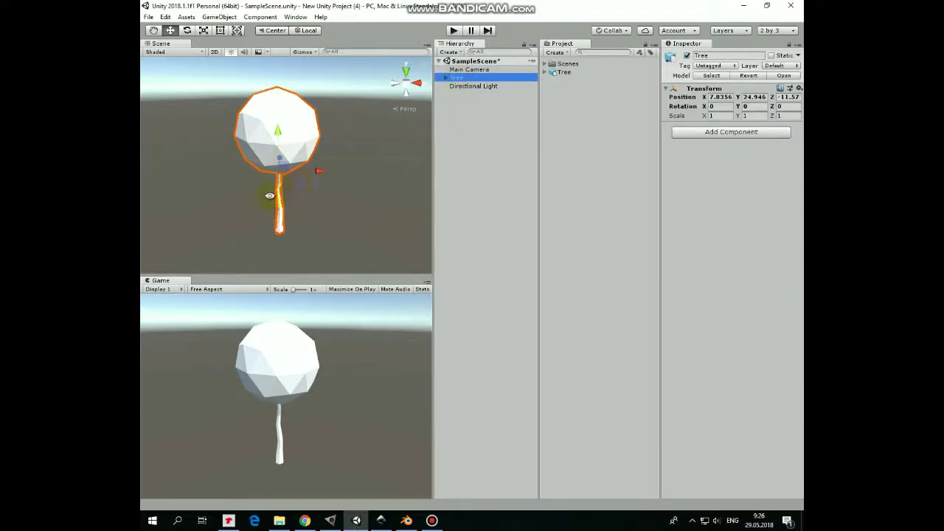
{"action": "mouse_move", "coordinate": [269, 196]}
{"action": "left_mouse_down", "text": "alt"}
{"action": "mouse_move", "coordinate": [277, 193]}
{"action": "mouse_move", "coordinate": [247, 194]}
{"action": "left_mouse_up", "text": "alt"}
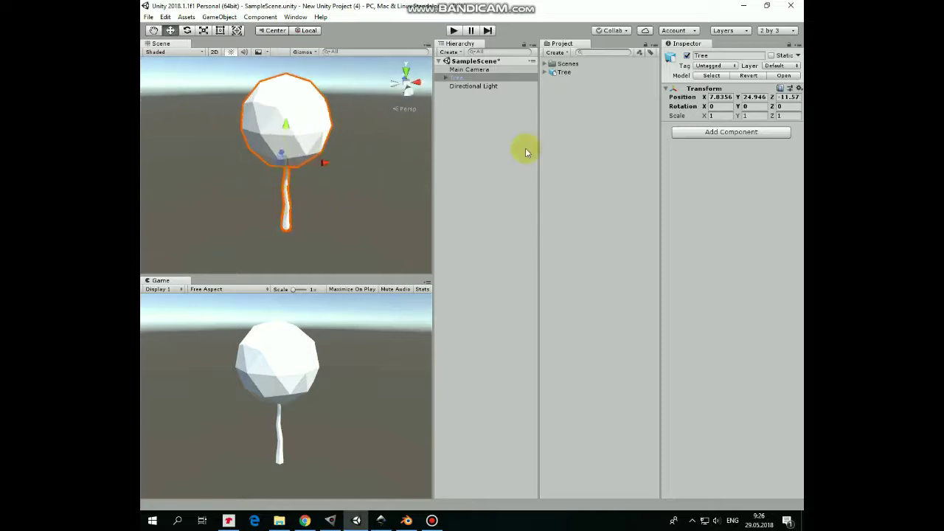
Create a material named BrownMaterial and duplicate it as GreenMaterial
{"action": "left_click", "coordinate": [555, 52]}
{"action": "left_click", "coordinate": [570, 182]}
{"action": "type", "text": "BrownMaterial"}
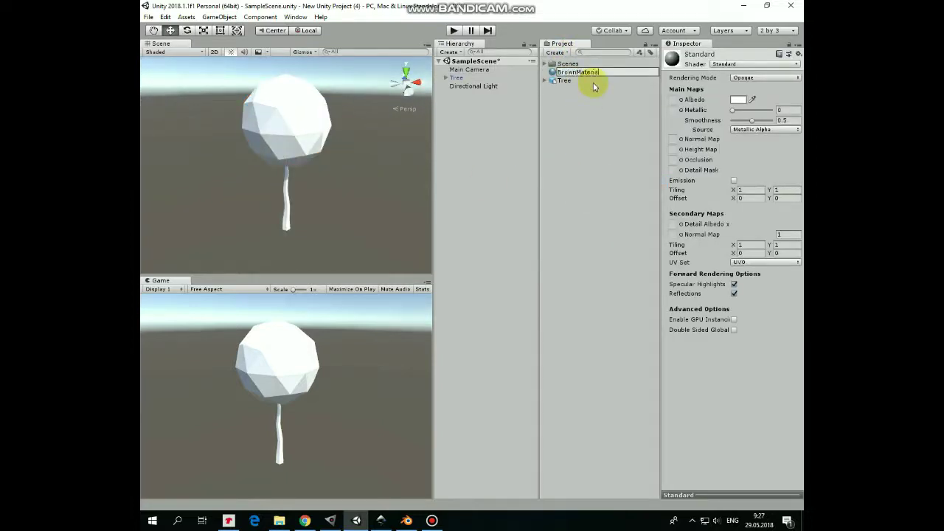
{"action": "key", "text": "Return"}
{"action": "key", "text": "ctrl+d"}
{"action": "type", "text": "GreenMaterial"}
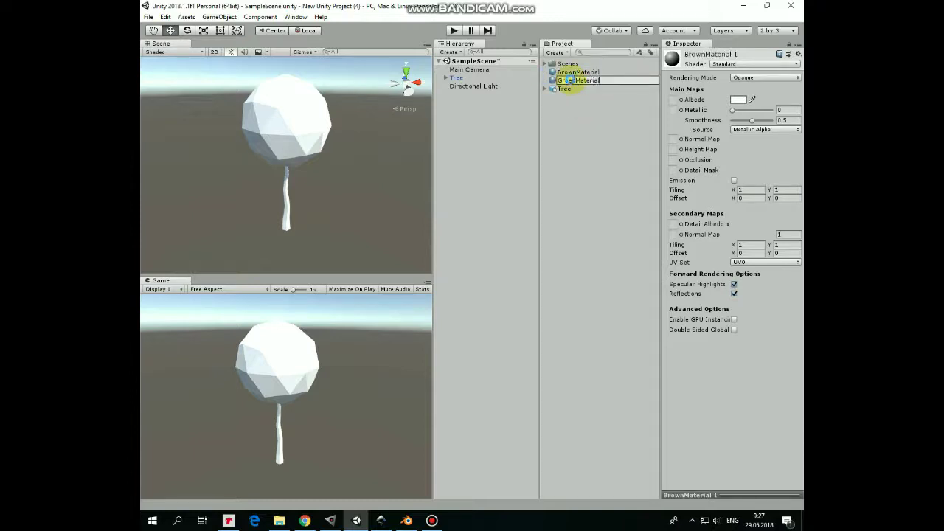
{"action": "key", "text": "Return"}
Set BrownMaterial's Albedo colour to a dark brown
{"action": "left_click", "coordinate": [575, 72]}
{"action": "left_click", "coordinate": [737, 100]}
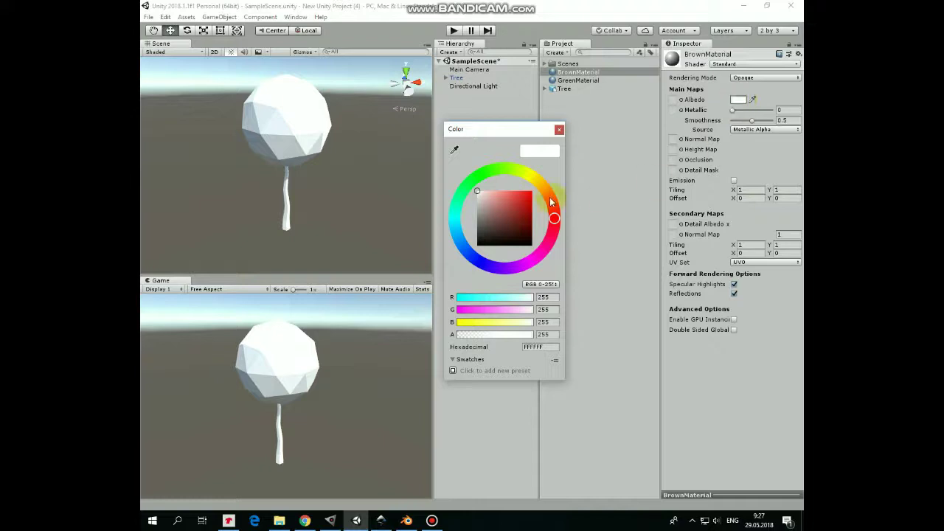
{"action": "left_click", "coordinate": [552, 200]}
{"action": "left_click_drag", "start_coordinate": [530, 203], "coordinate": [542, 210]}
{"action": "left_click", "coordinate": [559, 129]}
Set GreenMaterial's Albedo colour to a saturated green
{"action": "left_click", "coordinate": [579, 79]}
{"action": "left_click", "coordinate": [738, 99]}
{"action": "left_click", "coordinate": [485, 174]}
{"action": "left_click_drag", "start_coordinate": [528, 207], "coordinate": [546, 212]}
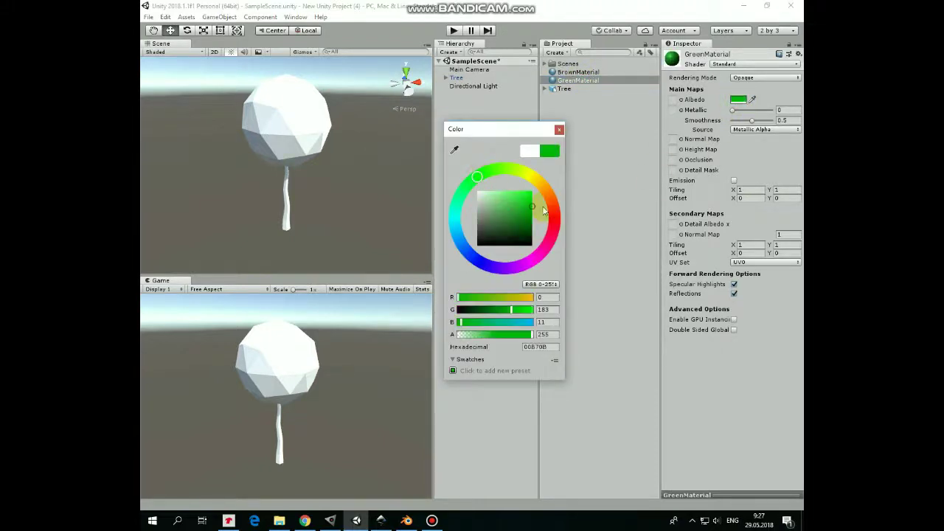
{"action": "left_click", "coordinate": [560, 129]}
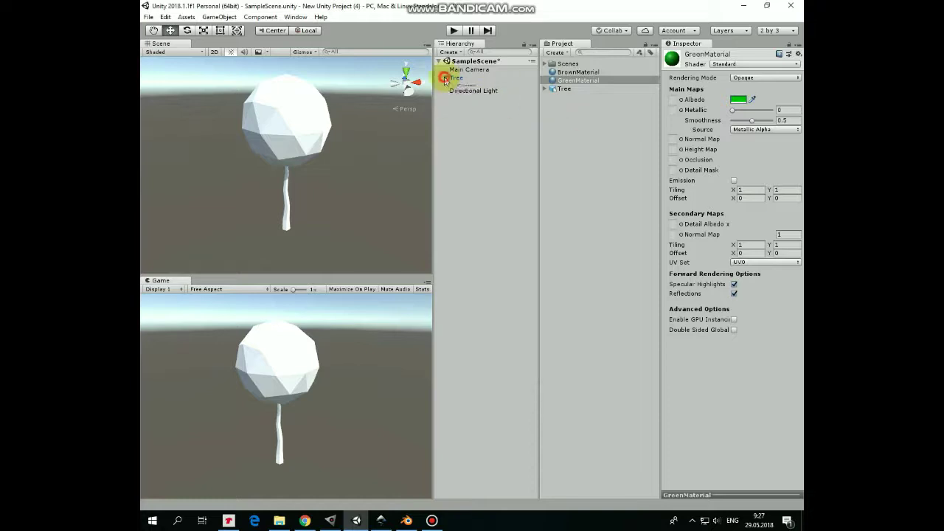
Assign GreenMaterial to the Crown and BrownMaterial to the Trunk, then orbit to inspect
{"action": "left_click", "coordinate": [468, 85]}
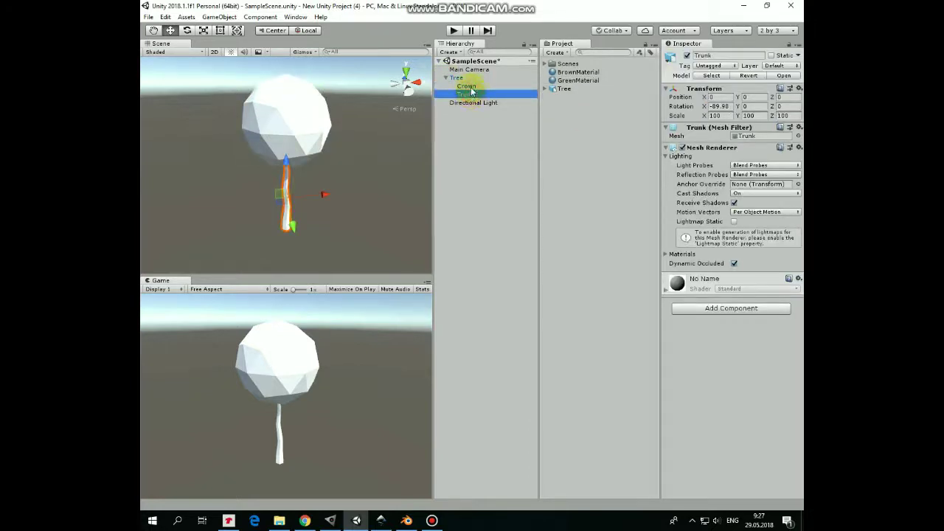
{"action": "left_click_drag", "start_coordinate": [573, 79], "coordinate": [472, 86]}
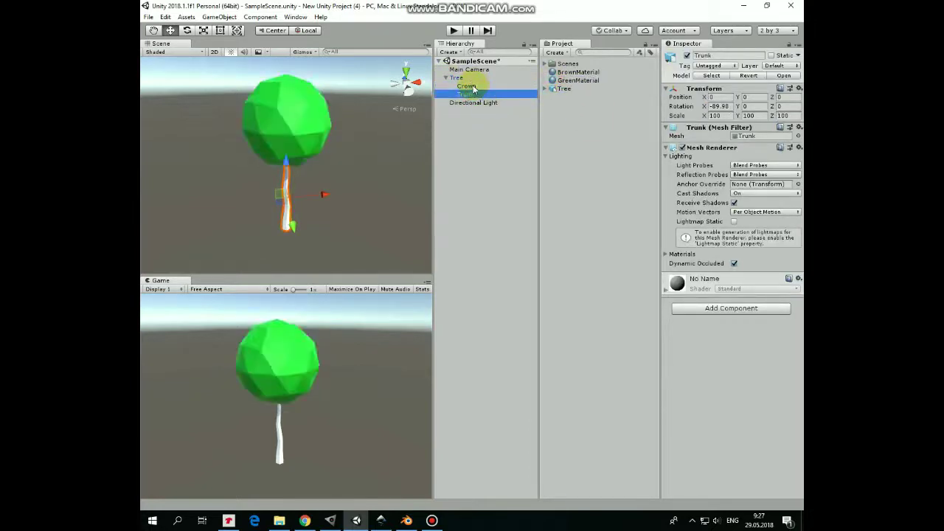
{"action": "left_click_drag", "start_coordinate": [564, 72], "coordinate": [471, 94]}
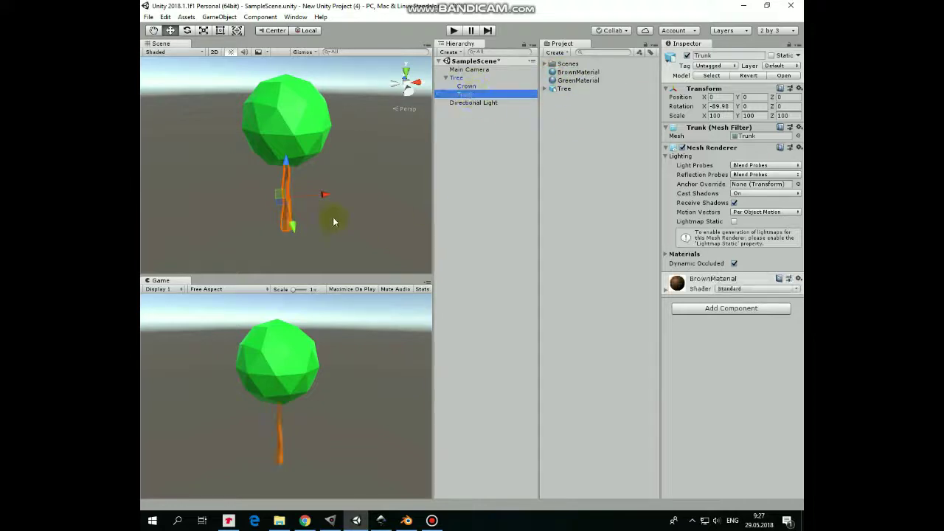
{"action": "left_click_drag", "start_coordinate": [265, 190], "coordinate": [259, 197], "text": "alt"}
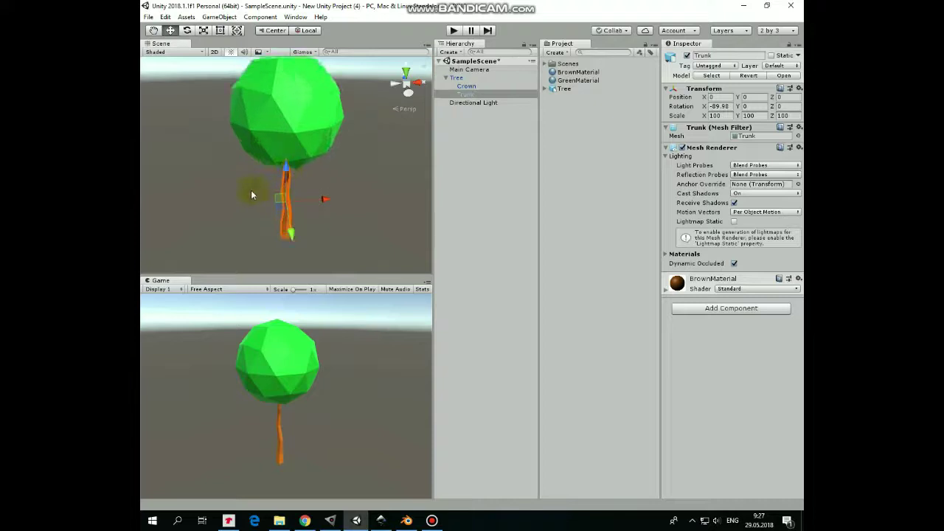
{"action": "mouse_move", "coordinate": [258, 197]}
{"action": "left_mouse_down", "text": "alt"}
{"action": "mouse_move", "coordinate": [363, 126]}
{"action": "mouse_move", "coordinate": [293, 174]}
{"action": "mouse_move", "coordinate": [354, 109]}
{"action": "left_mouse_up", "text": "alt"}
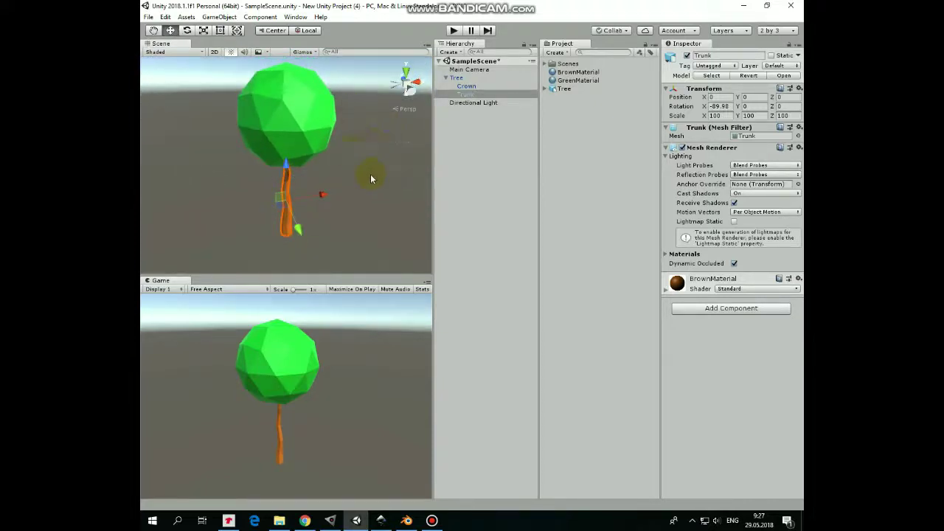